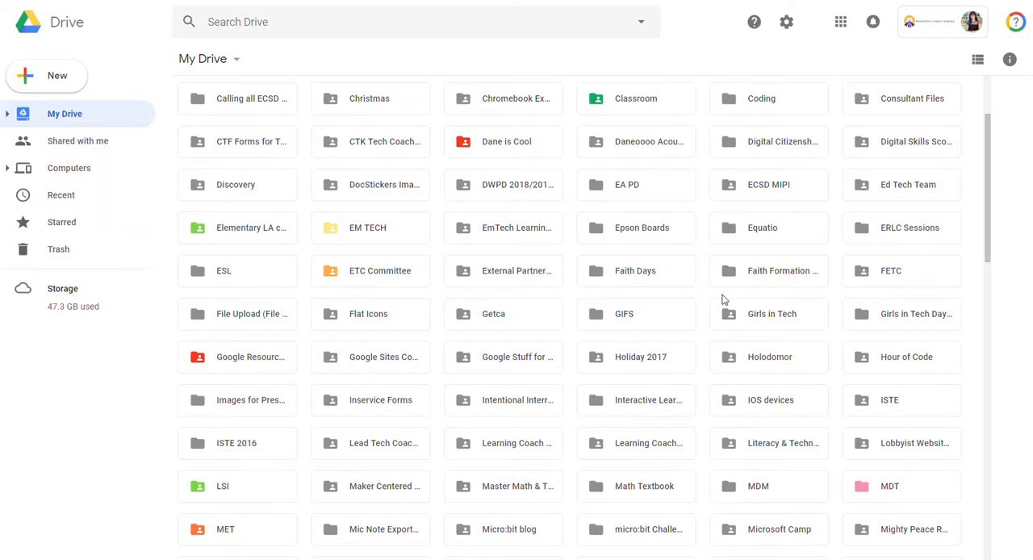
Share the Tech Coach folder with anyone who has the link, with view-only access, and save the sharing settings.
{"action": "scroll", "coordinate": [724, 299], "scroll_direction": "down", "scroll_amount": 1}
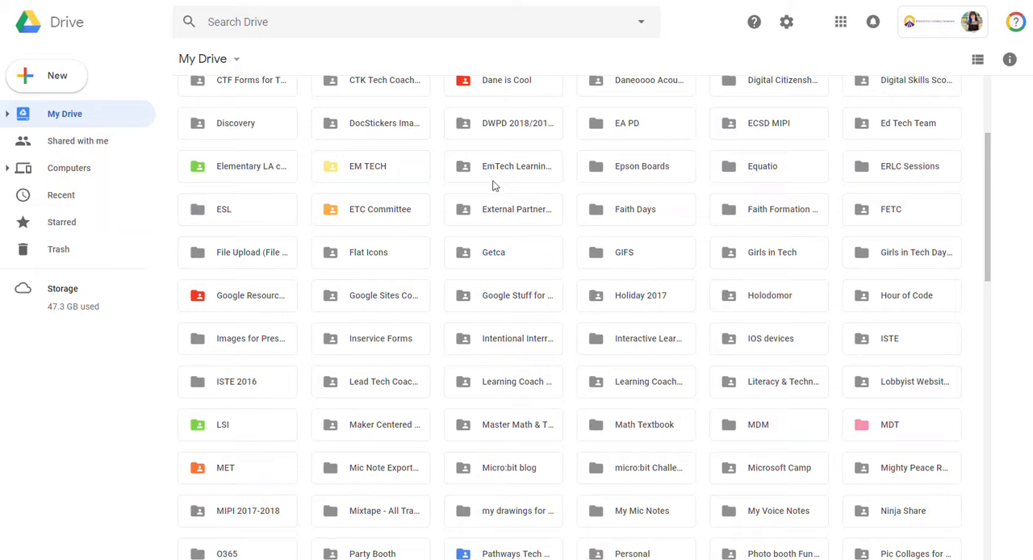
{"action": "scroll", "coordinate": [226, 343], "scroll_direction": "down", "scroll_amount": 5}
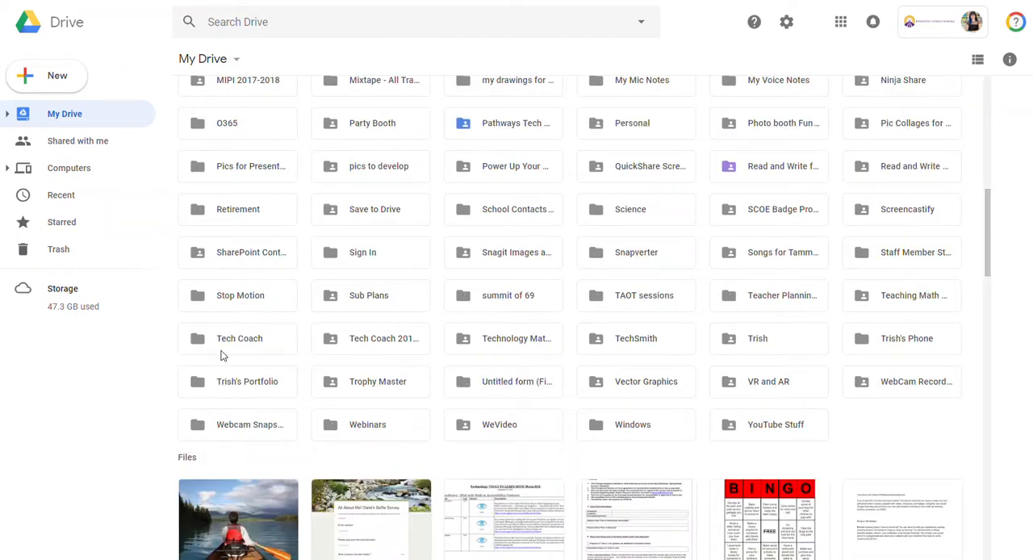
{"action": "left_click", "coordinate": [246, 345]}
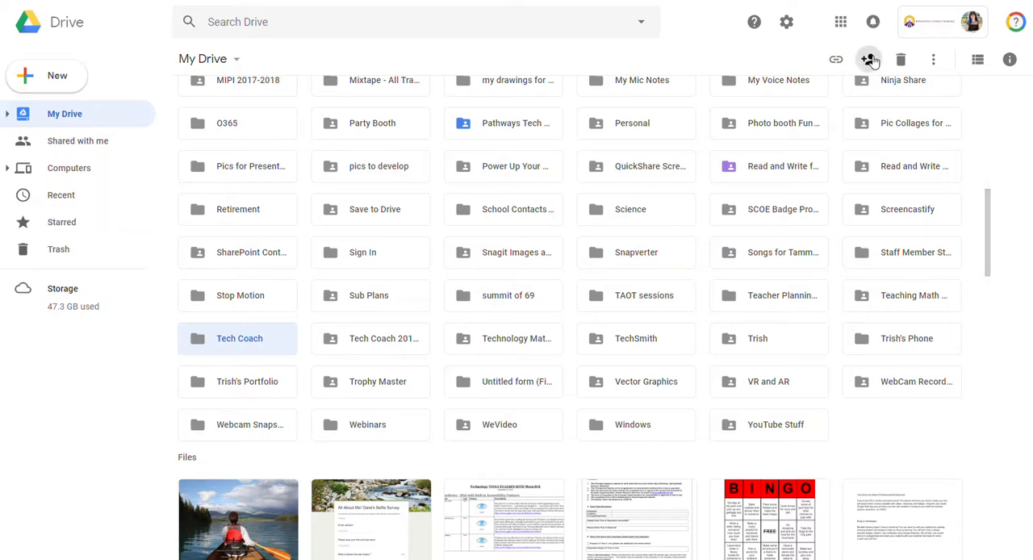
{"action": "right_click", "coordinate": [238, 340]}
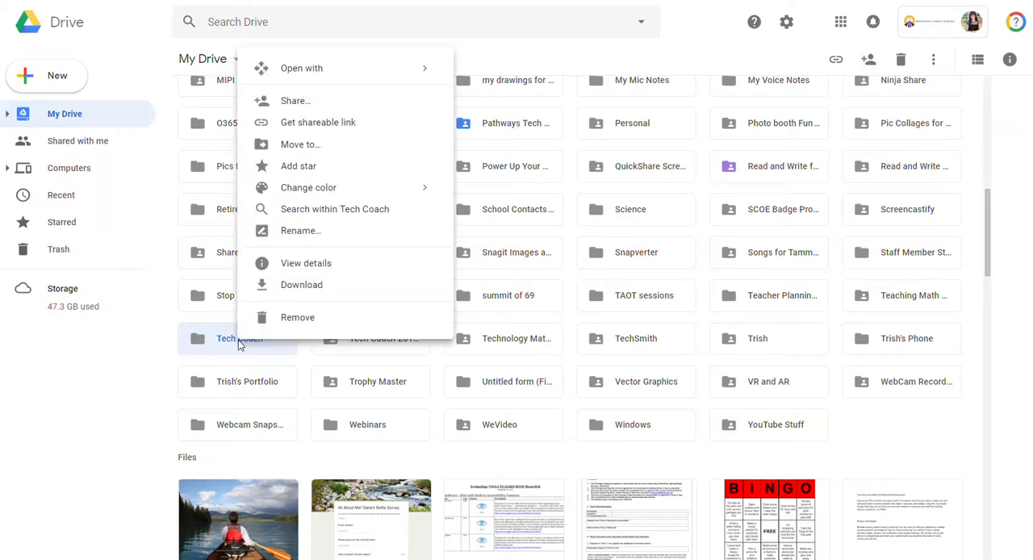
{"action": "left_click", "coordinate": [326, 103]}
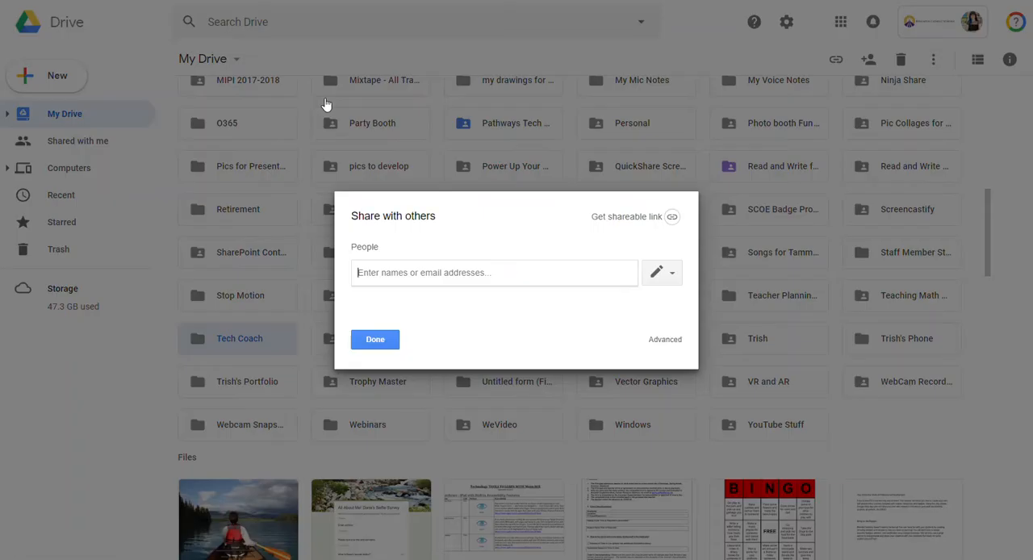
{"action": "left_click", "coordinate": [664, 340]}
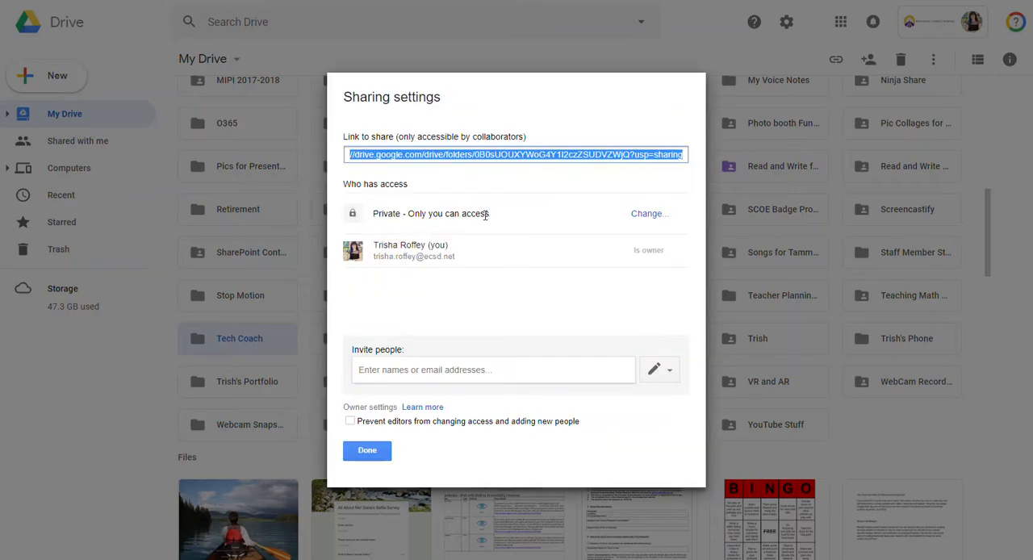
{"action": "left_click", "coordinate": [649, 214]}
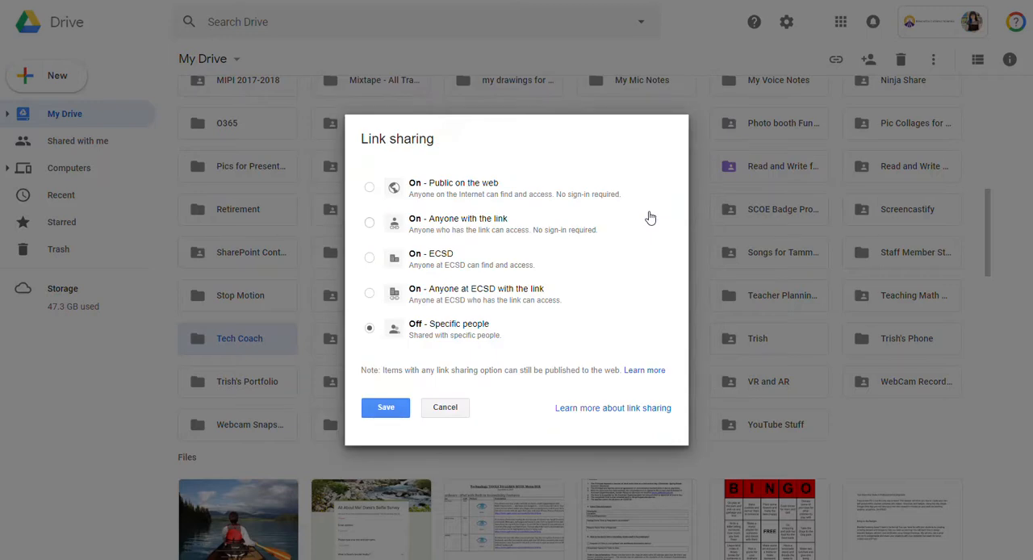
{"action": "left_click", "coordinate": [490, 222]}
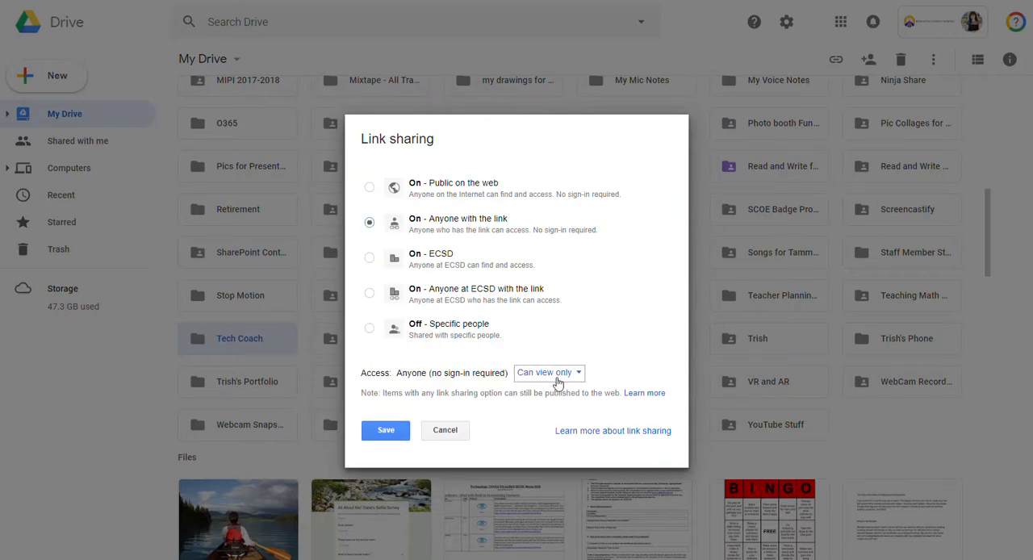
{"action": "left_click", "coordinate": [386, 433]}
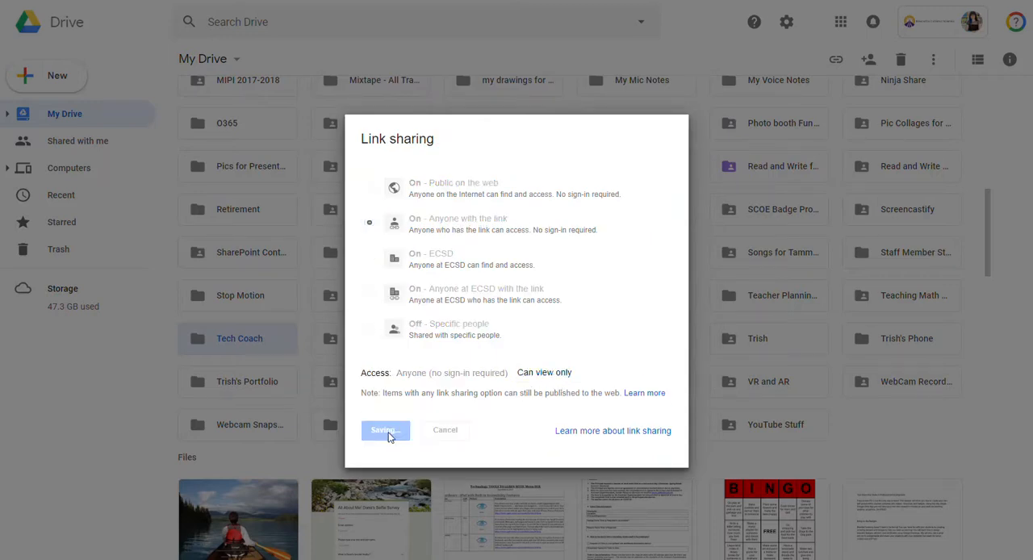
{"action": "left_click", "coordinate": [369, 449]}
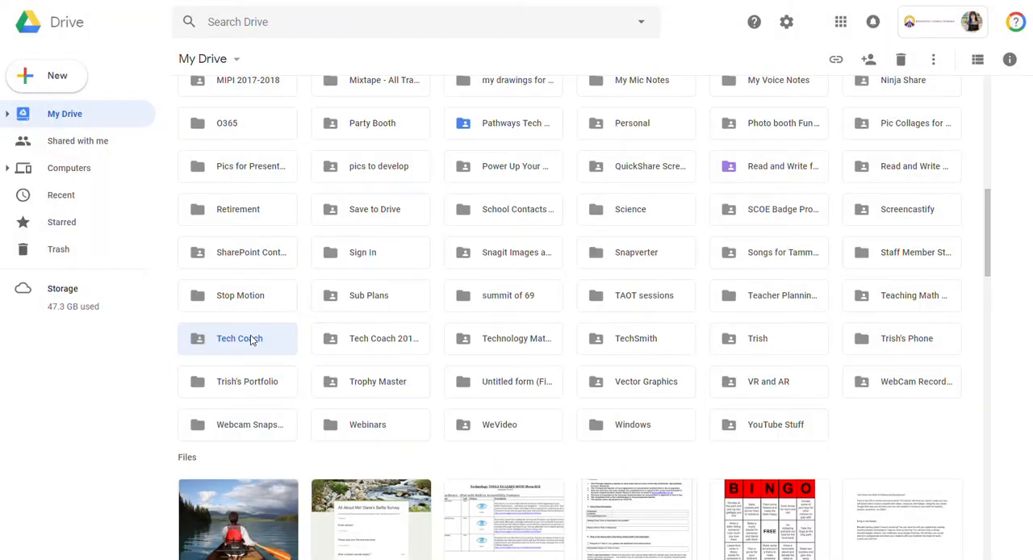
Set the Bingo drawing's link sharing to anyone with the link, can view, and save the sharing settings.
{"action": "scroll", "coordinate": [267, 303], "scroll_direction": "down", "scroll_amount": 3}
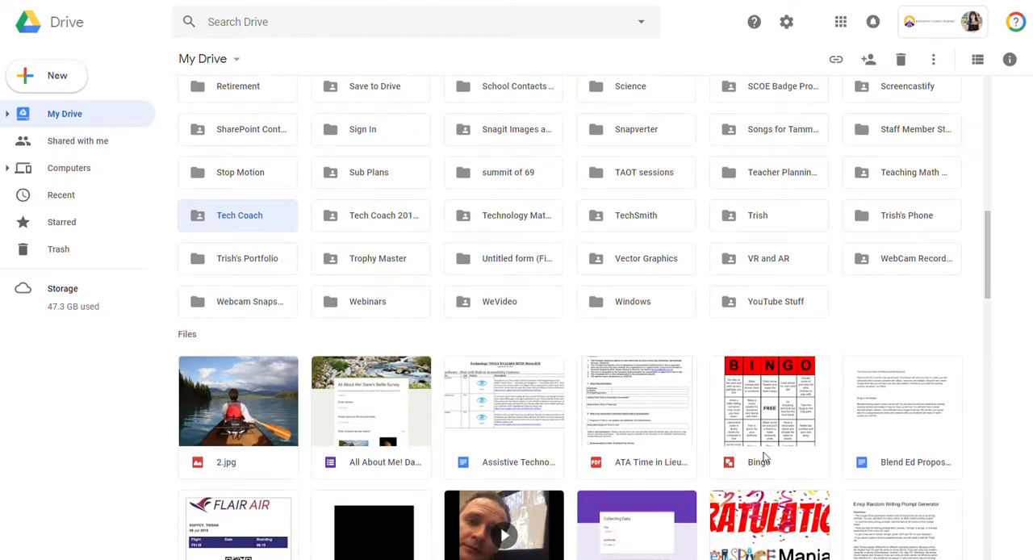
{"action": "left_click", "coordinate": [763, 458]}
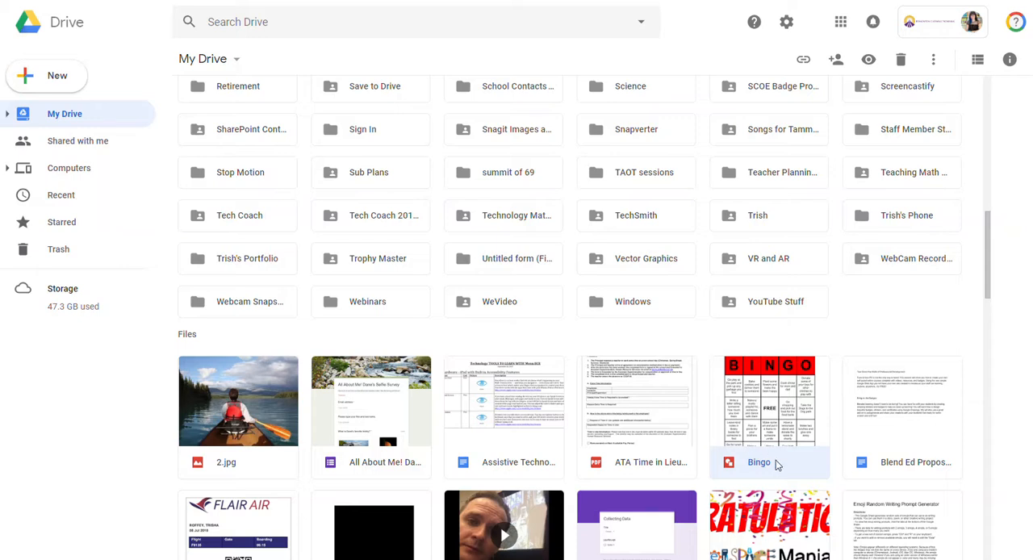
{"action": "left_click", "coordinate": [837, 60]}
{"action": "left_click", "coordinate": [665, 340]}
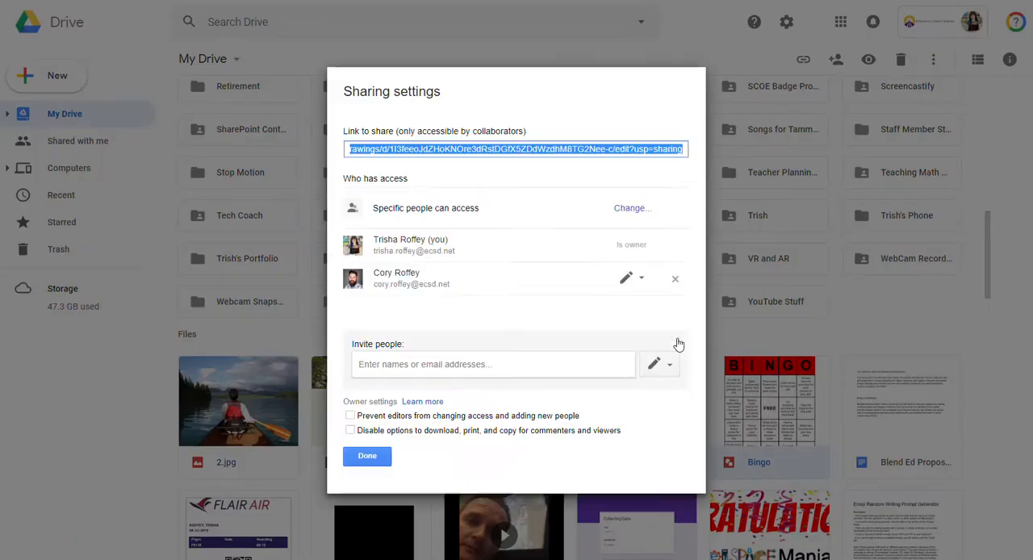
{"action": "left_click", "coordinate": [636, 210]}
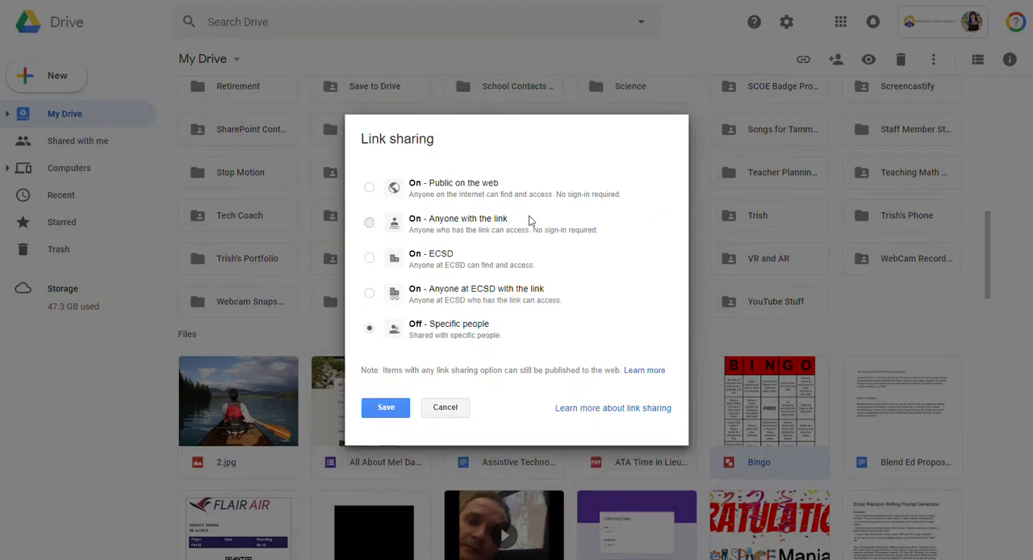
{"action": "left_click", "coordinate": [369, 222]}
{"action": "left_click", "coordinate": [387, 433]}
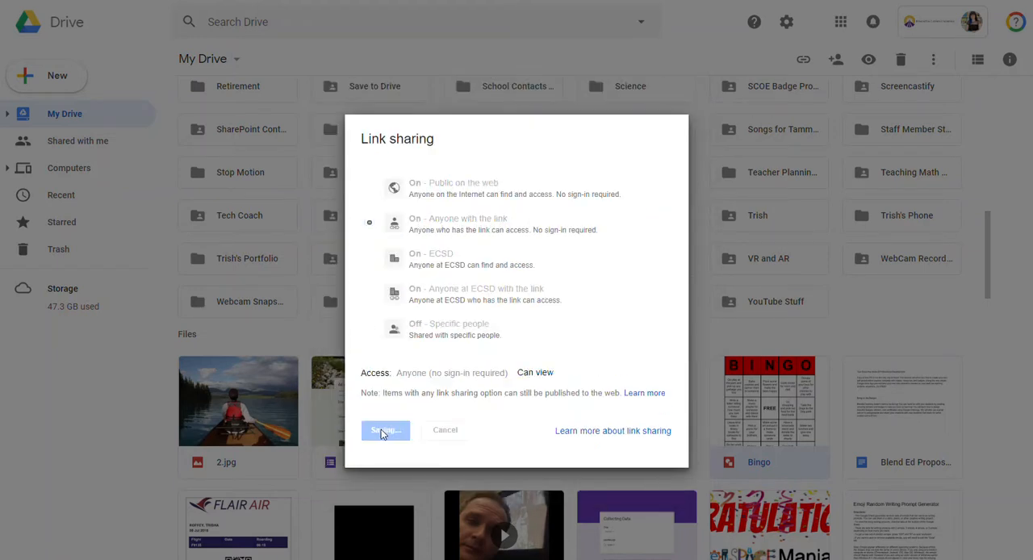
{"action": "left_click", "coordinate": [368, 458]}
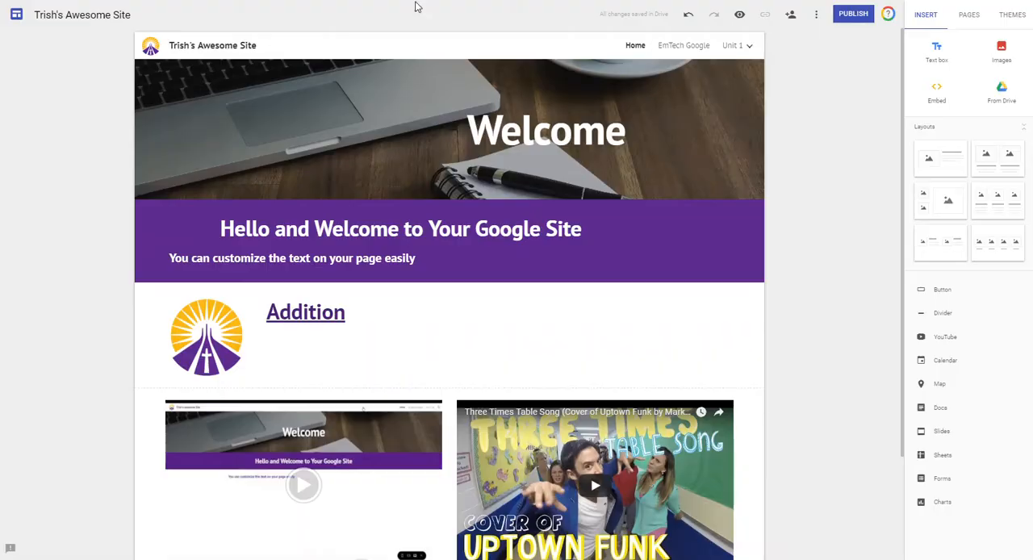
{"action": "scroll", "coordinate": [829, 157], "scroll_direction": "down", "scroll_amount": 3}
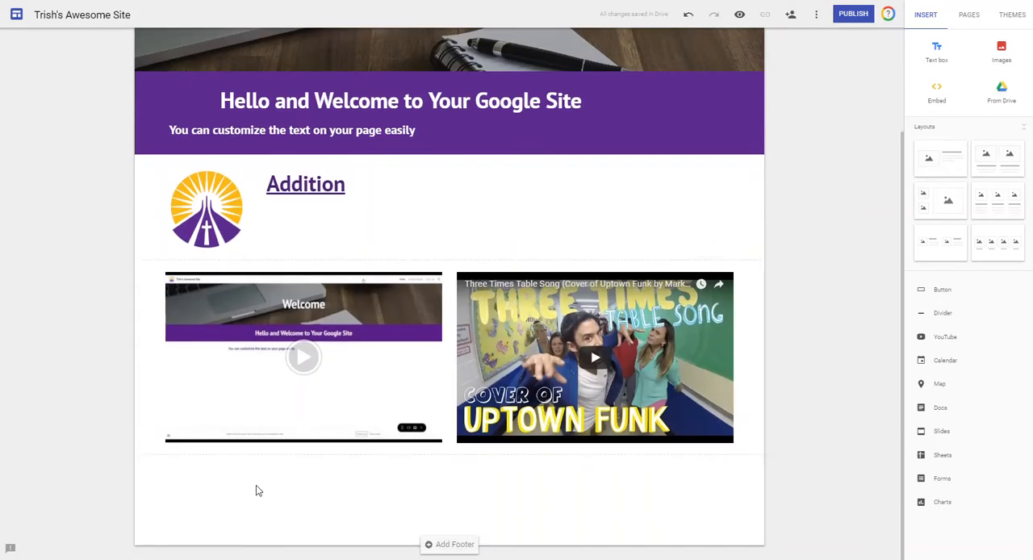
{"action": "double_click", "coordinate": [239, 494]}
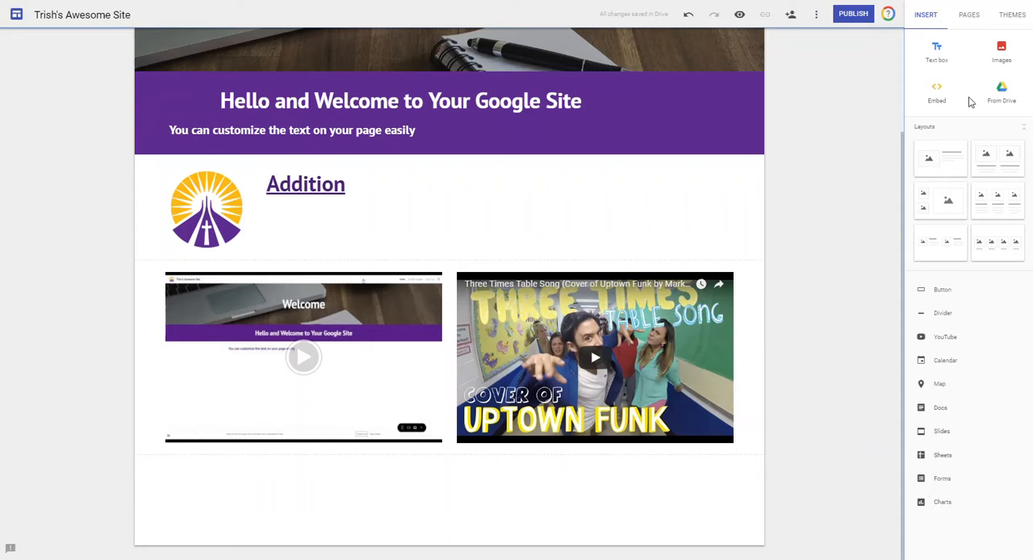
{"action": "left_click", "coordinate": [1002, 95]}
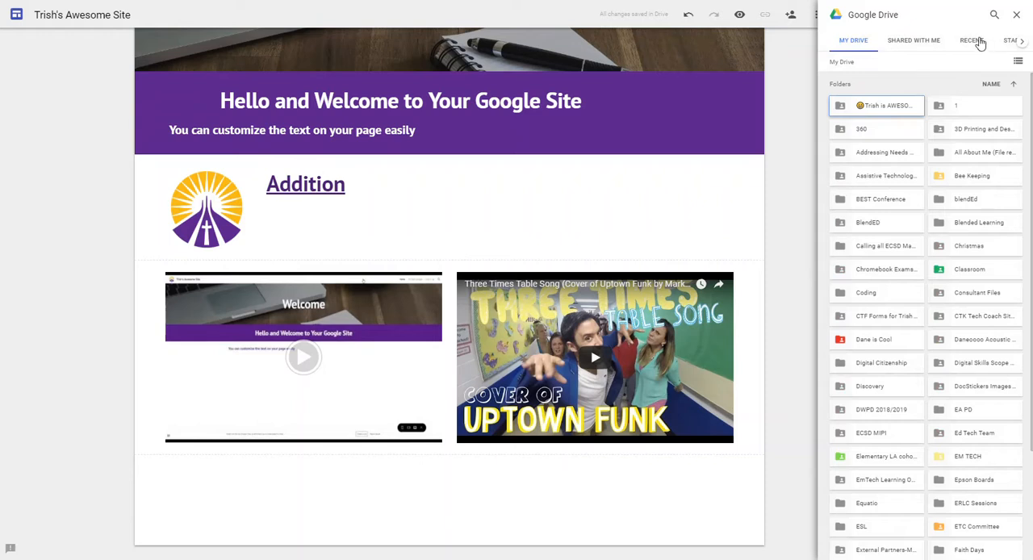
{"action": "left_click", "coordinate": [1016, 15]}
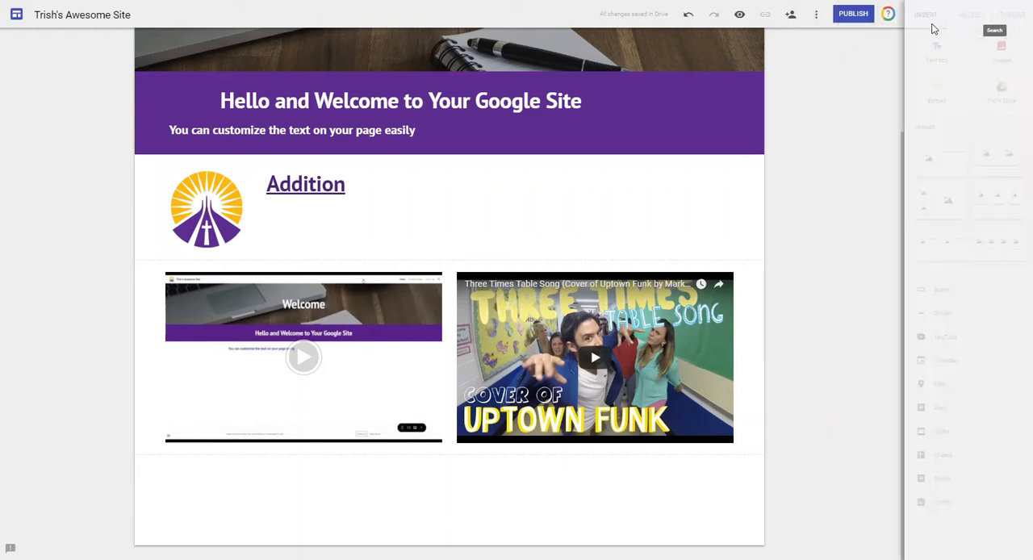
Insert the first recent "Skill Checklist - Google Certified Educator Level 2" document into the home page of Trish's Awesome Site.
{"action": "left_click", "coordinate": [941, 410]}
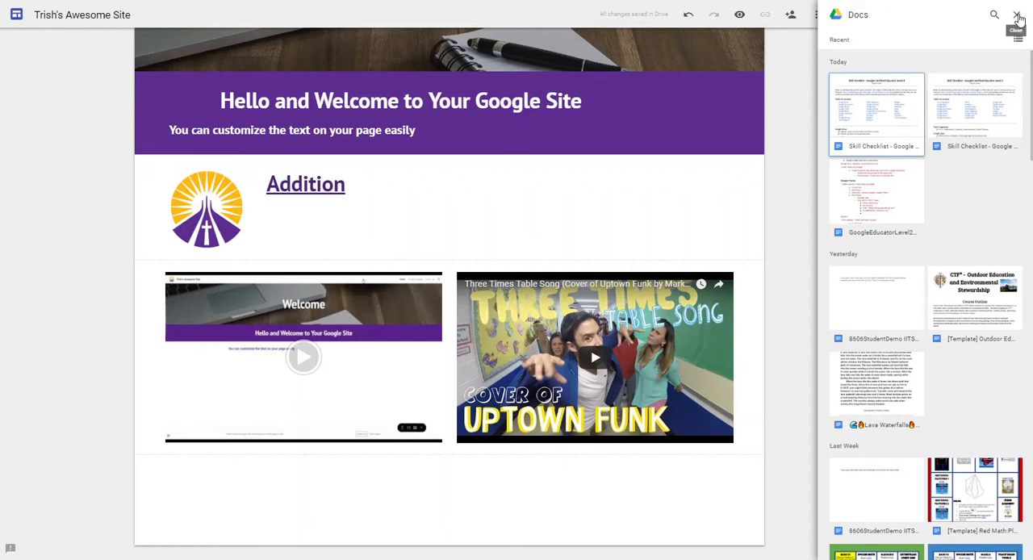
{"action": "scroll", "coordinate": [966, 185], "scroll_direction": "down", "scroll_amount": 15}
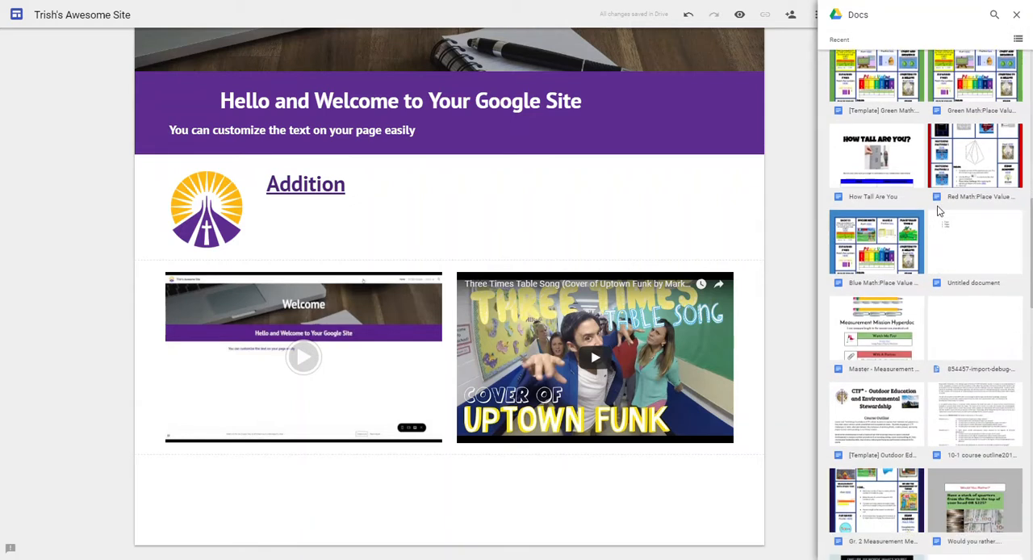
{"action": "scroll", "coordinate": [929, 212], "scroll_direction": "up", "scroll_amount": 15}
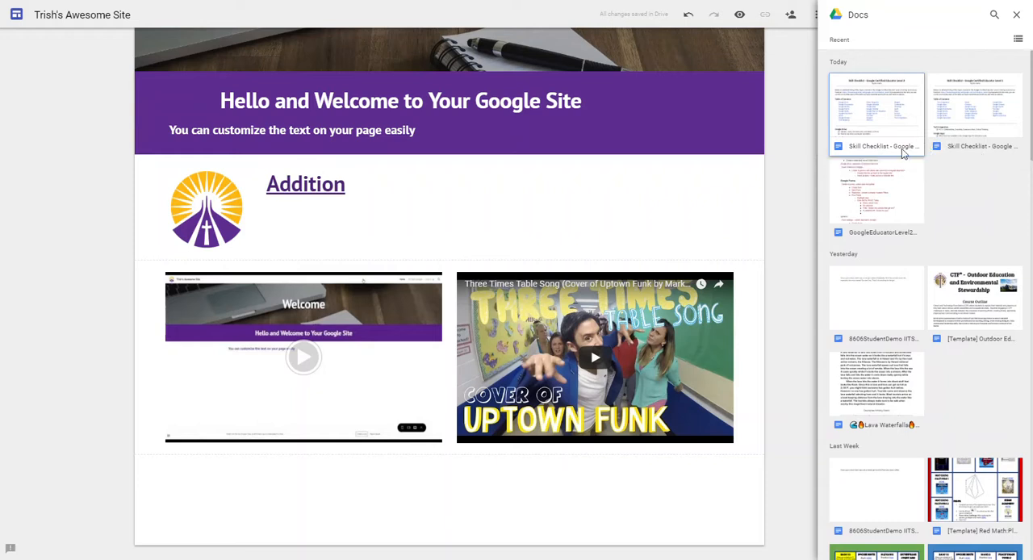
{"action": "left_click", "coordinate": [872, 150]}
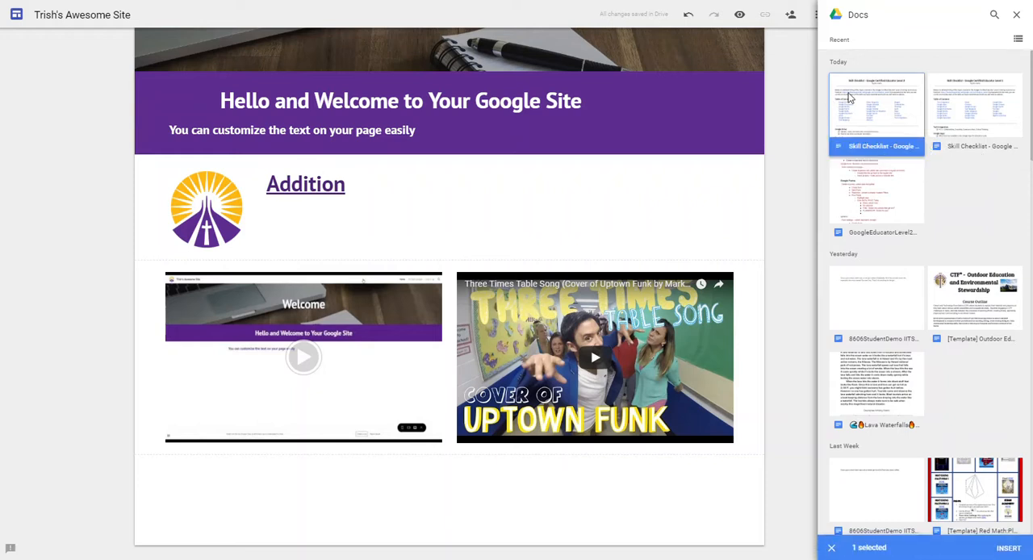
{"action": "left_click", "coordinate": [1003, 549]}
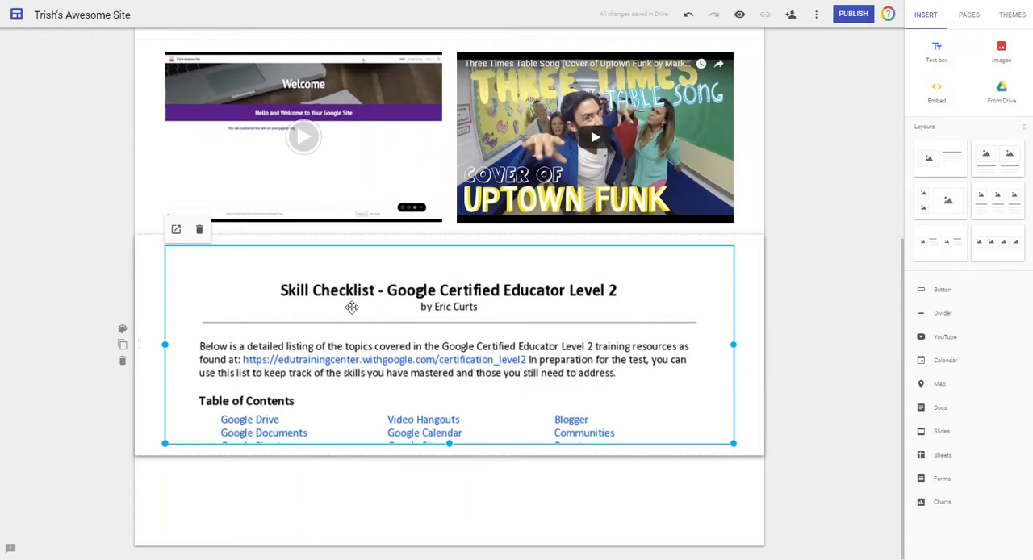
Resize the embedded Skill Checklist to less than half the section's width and tall enough to show its whole first page.
{"action": "left_click_drag", "start_coordinate": [734, 444], "coordinate": [417, 380]}
{"action": "left_click_drag", "start_coordinate": [278, 443], "coordinate": [270, 558]}
{"action": "mouse_move", "coordinate": [267, 558]}
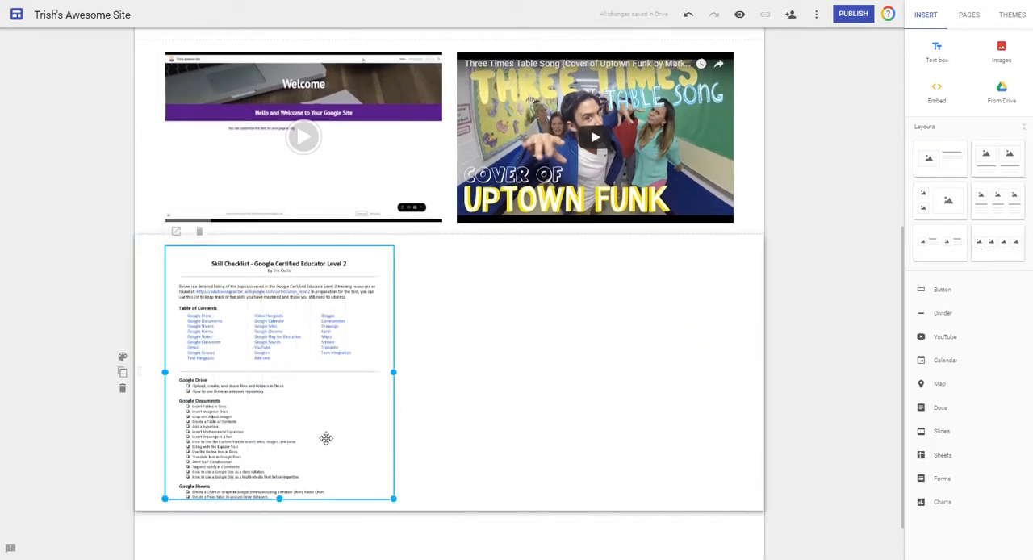
{"action": "left_click_drag", "start_coordinate": [279, 498], "coordinate": [277, 538]}
{"action": "left_click", "coordinate": [524, 440]}
Preview the site, open the embedded Skill Checklist as a full document, and return to the site editor.
{"action": "left_click", "coordinate": [740, 16]}
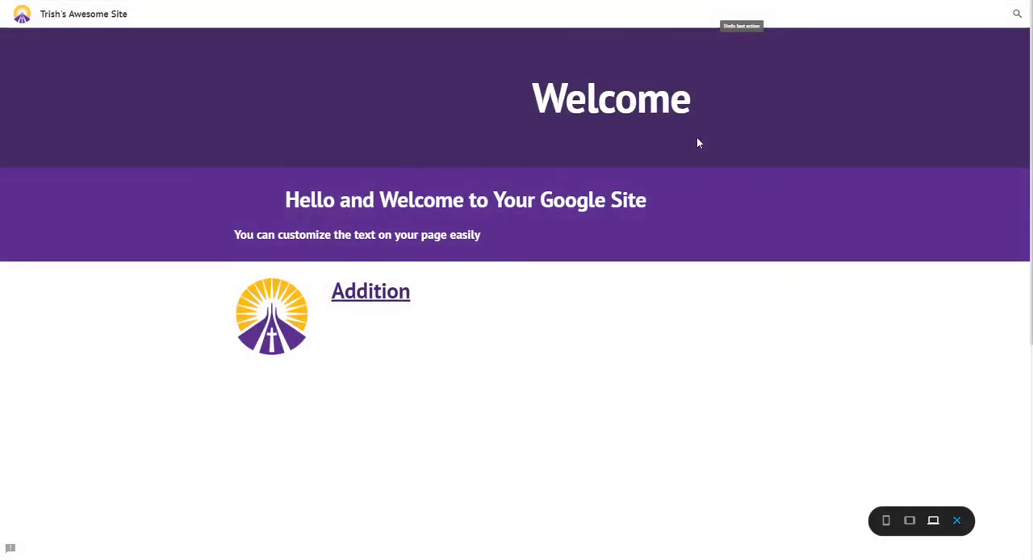
{"action": "scroll", "coordinate": [805, 166], "scroll_direction": "down", "scroll_amount": 5}
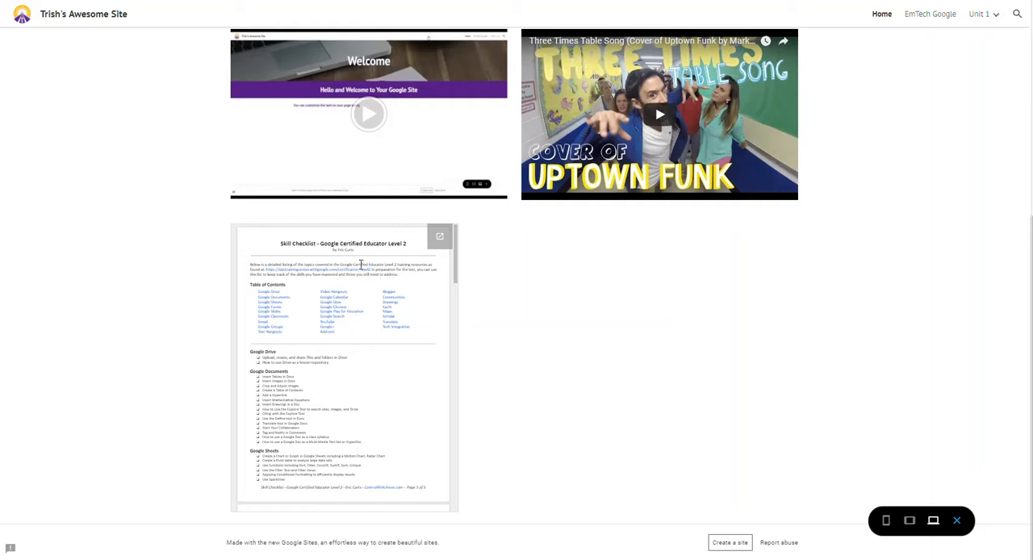
{"action": "left_click", "coordinate": [442, 241]}
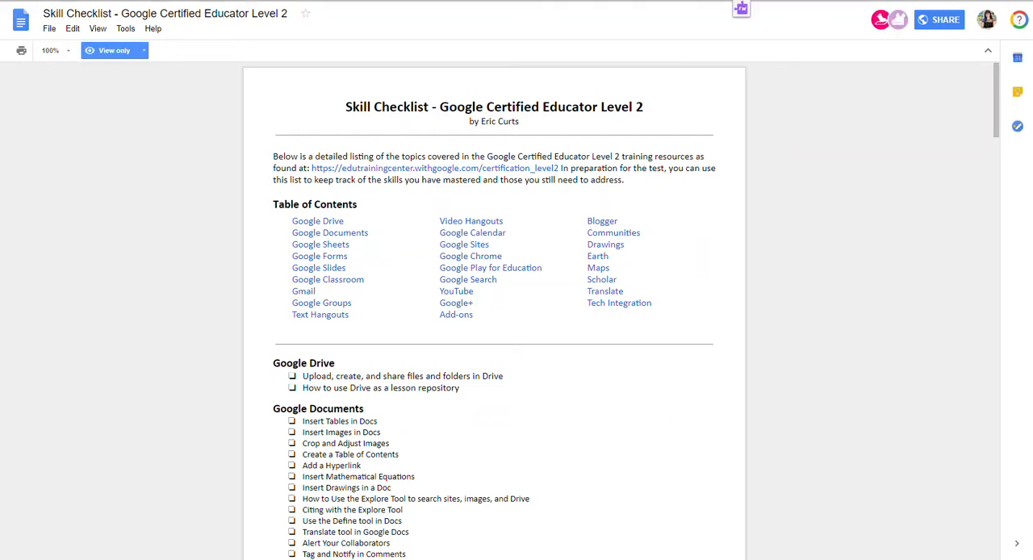
{"action": "left_click", "coordinate": [371, 1]}
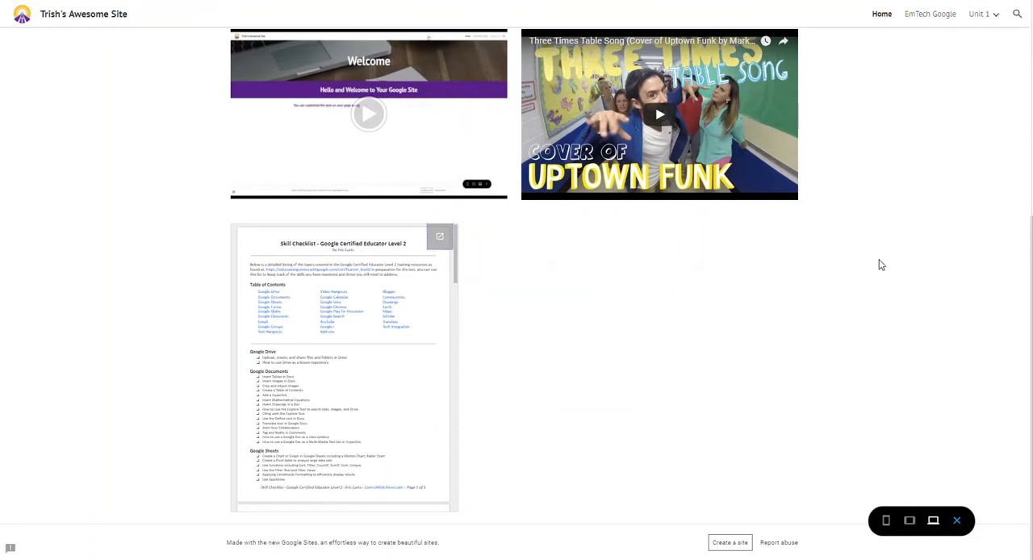
{"action": "left_click", "coordinate": [957, 521]}
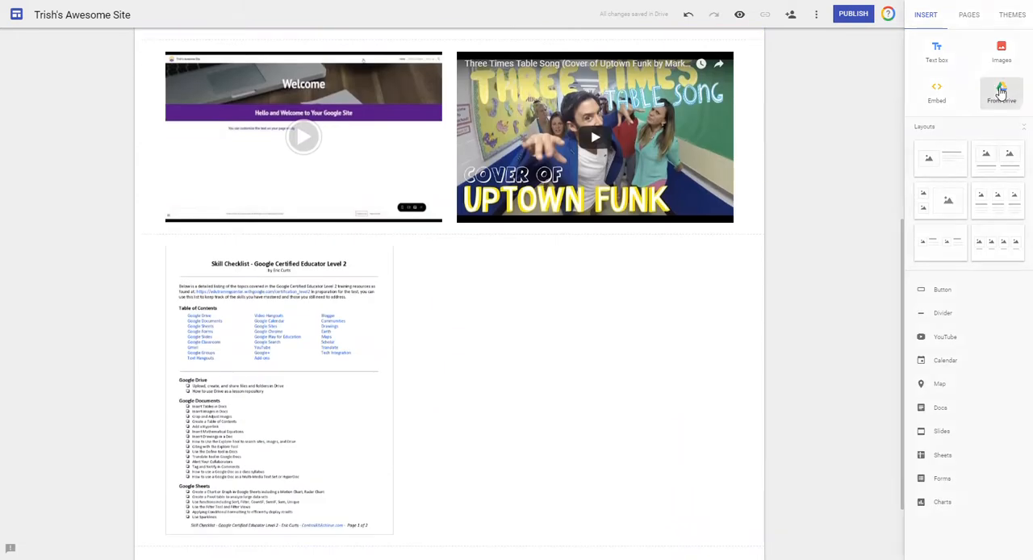
Insert the recent Google Sites Certificate PDF, Google Sites Learning on Demand (Responses) spreadsheet and Google Sites Info slides from Drive into the page.
{"action": "left_click", "coordinate": [1001, 93]}
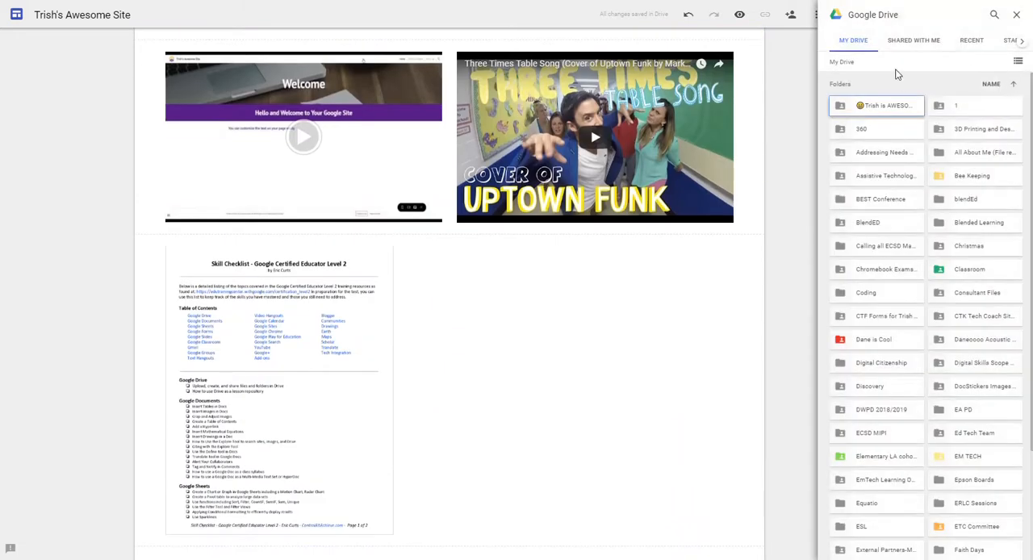
{"action": "left_click", "coordinate": [972, 41]}
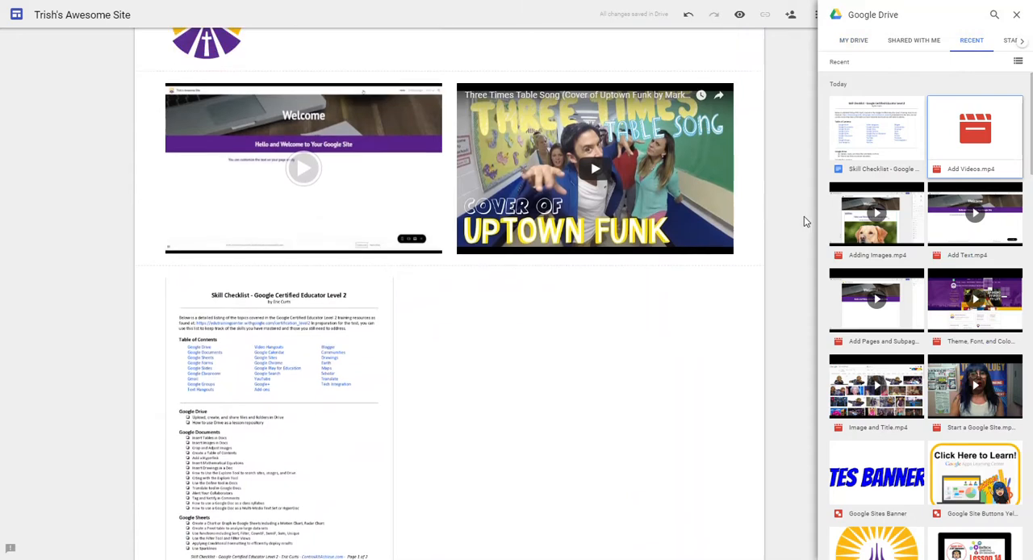
{"action": "scroll", "coordinate": [903, 194], "scroll_direction": "down", "scroll_amount": 8}
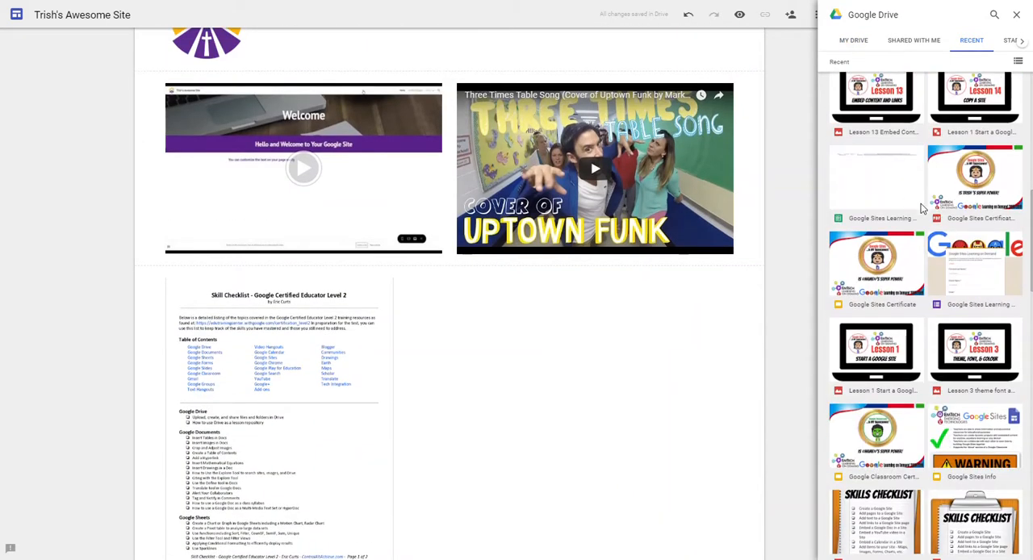
{"action": "left_click", "coordinate": [963, 221]}
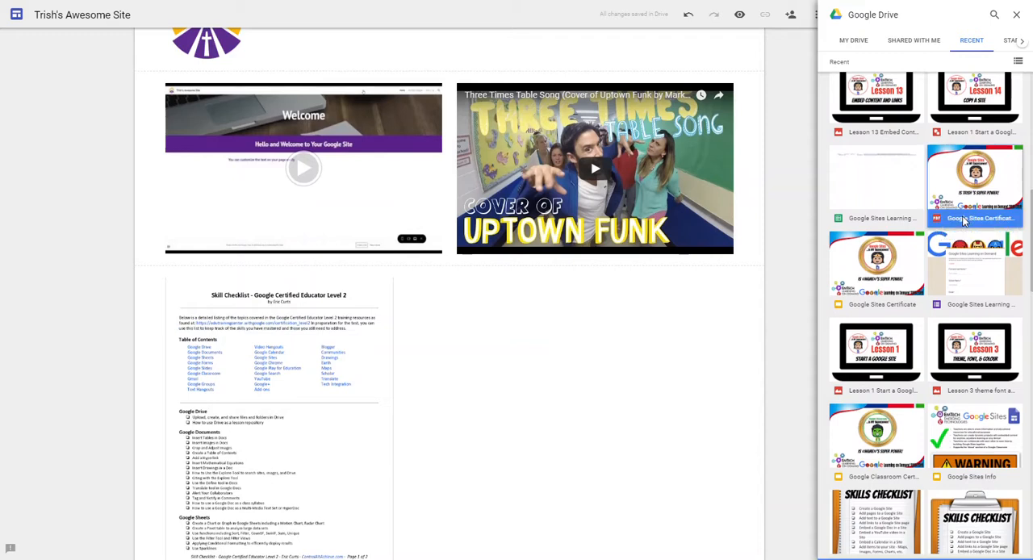
{"action": "scroll", "coordinate": [890, 229], "scroll_direction": "down", "scroll_amount": 1}
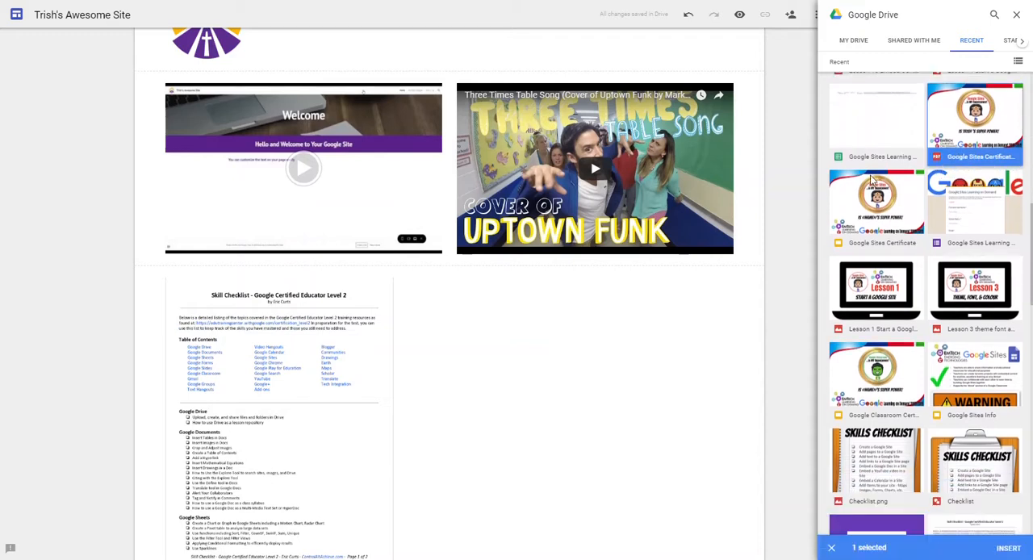
{"action": "left_click", "coordinate": [860, 159]}
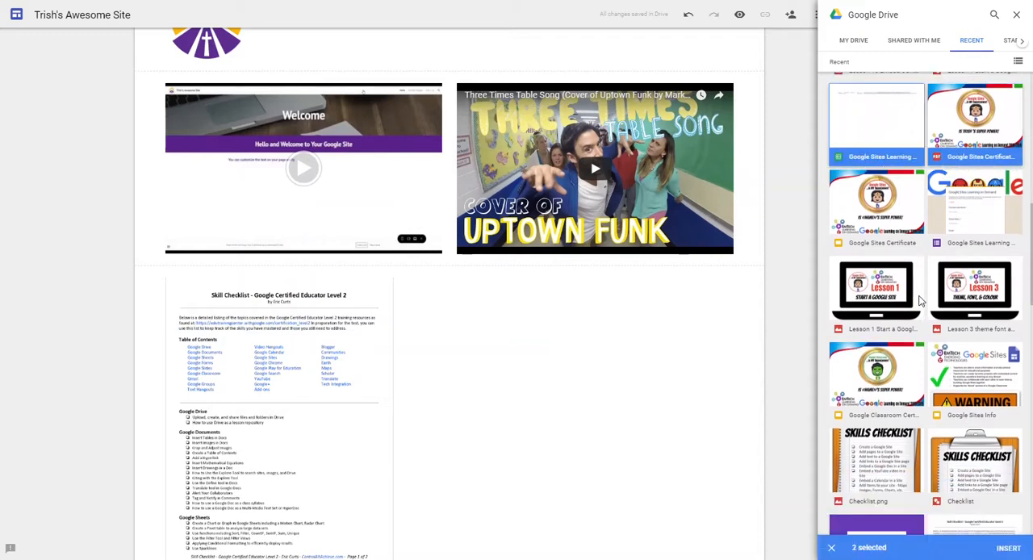
{"action": "scroll", "coordinate": [920, 296], "scroll_direction": "down", "scroll_amount": 2}
{"action": "left_click", "coordinate": [951, 296]}
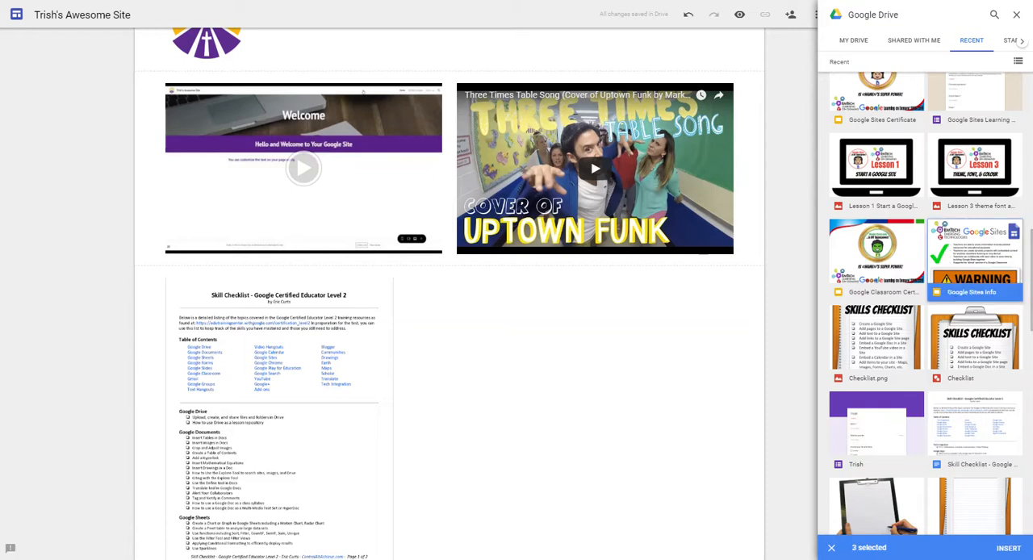
{"action": "left_click", "coordinate": [1001, 547]}
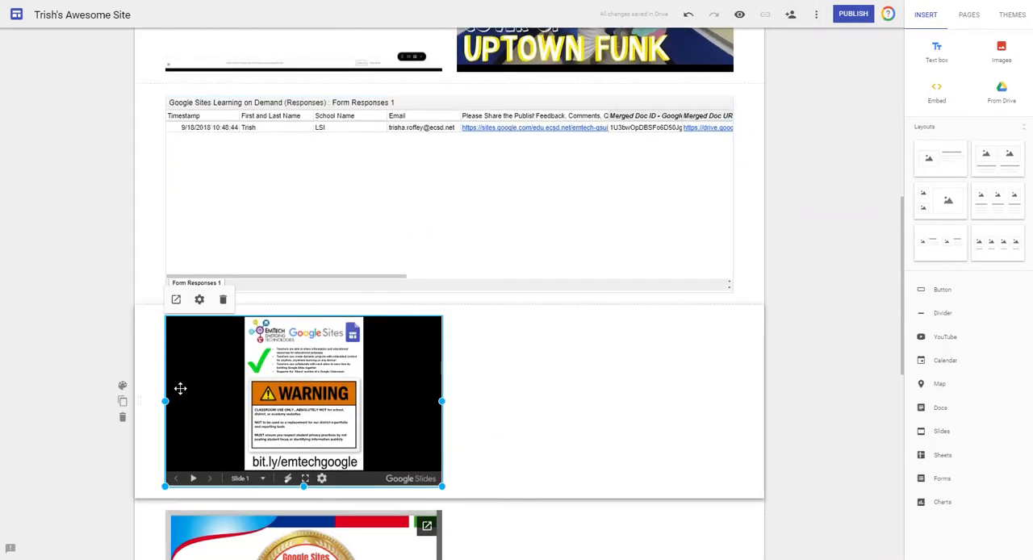
Arrange the responses spreadsheet, certificate PDF and Google Sites Info slides side by side in one section, and make the spreadsheet slightly shorter.
{"action": "left_click_drag", "start_coordinate": [186, 402], "coordinate": [716, 185]}
{"action": "left_click", "coordinate": [239, 387]}
{"action": "left_click_drag", "start_coordinate": [239, 388], "coordinate": [553, 201]}
{"action": "left_click", "coordinate": [396, 205]}
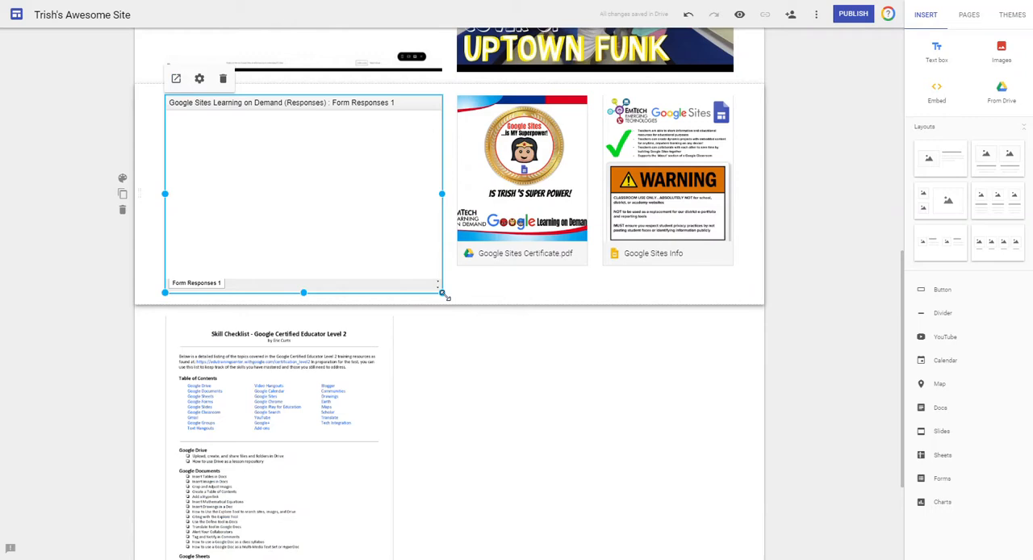
{"action": "left_click_drag", "start_coordinate": [441, 293], "coordinate": [443, 252]}
{"action": "left_click", "coordinate": [793, 254]}
{"action": "scroll", "coordinate": [793, 254], "scroll_direction": "up", "scroll_amount": 4}
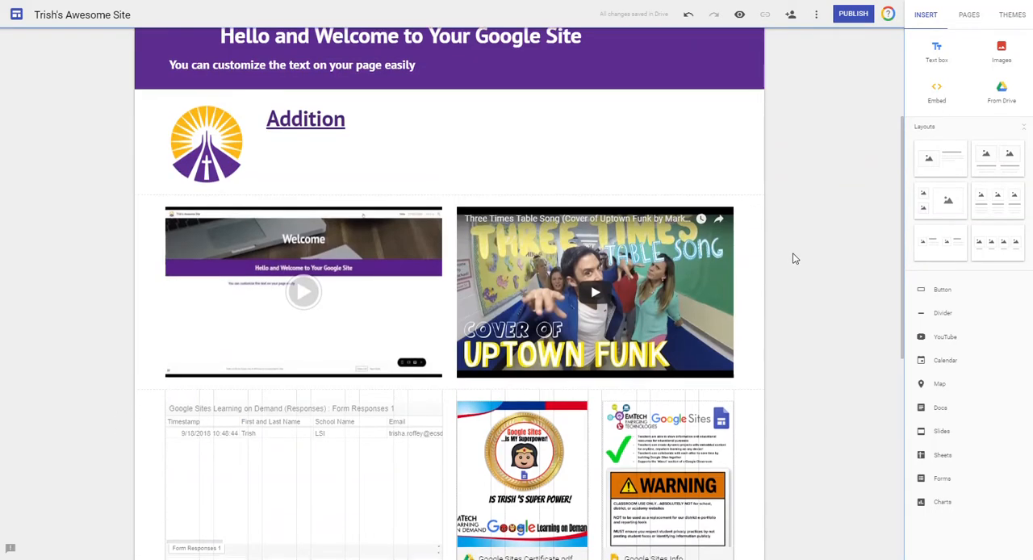
Try the Emphasis 2 style on the Skill Checklist section and set it back to Regular.
{"action": "scroll", "coordinate": [792, 255], "scroll_direction": "down", "scroll_amount": 3}
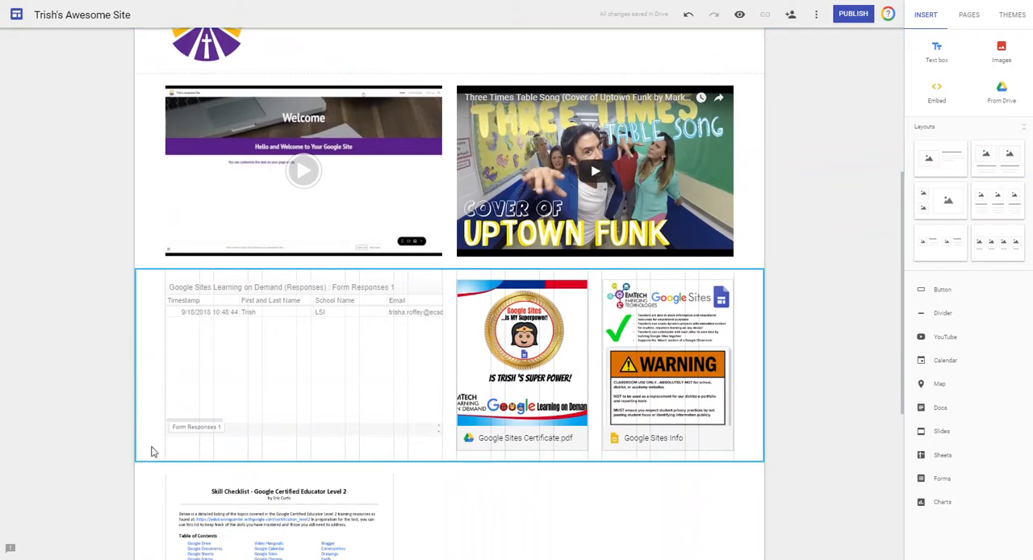
{"action": "left_click", "coordinate": [124, 506]}
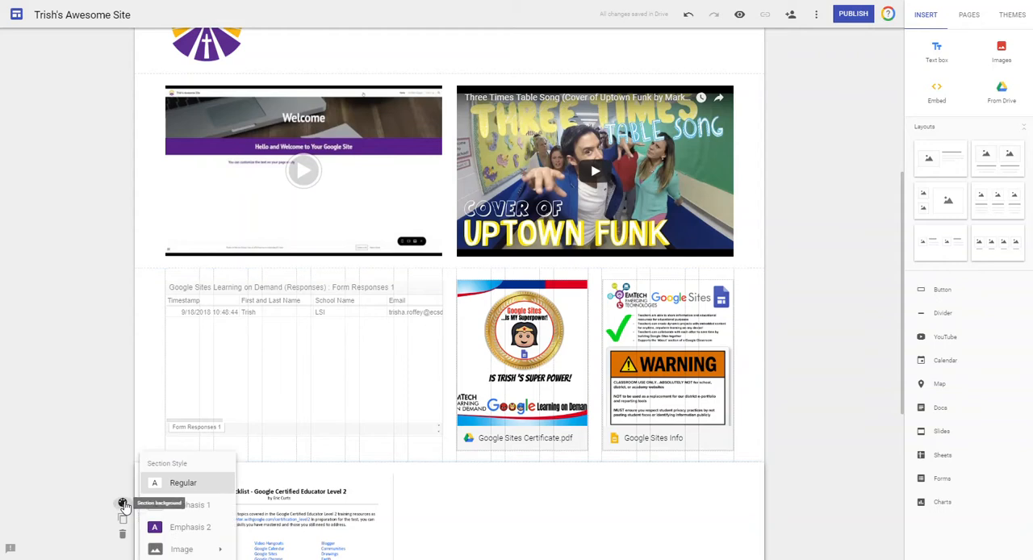
{"action": "left_click", "coordinate": [178, 527]}
{"action": "scroll", "coordinate": [218, 440], "scroll_direction": "down", "scroll_amount": 4}
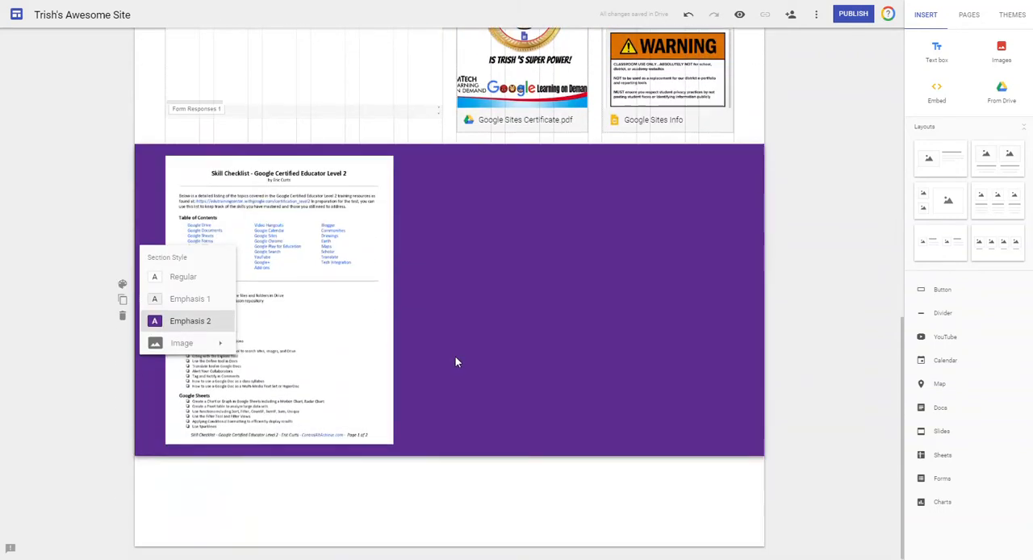
{"action": "left_click", "coordinate": [176, 276]}
Insert the Google Drawings folder, stored under Google Resources in My Drive, into the page.
{"action": "scroll", "coordinate": [817, 251], "scroll_direction": "up", "scroll_amount": 2}
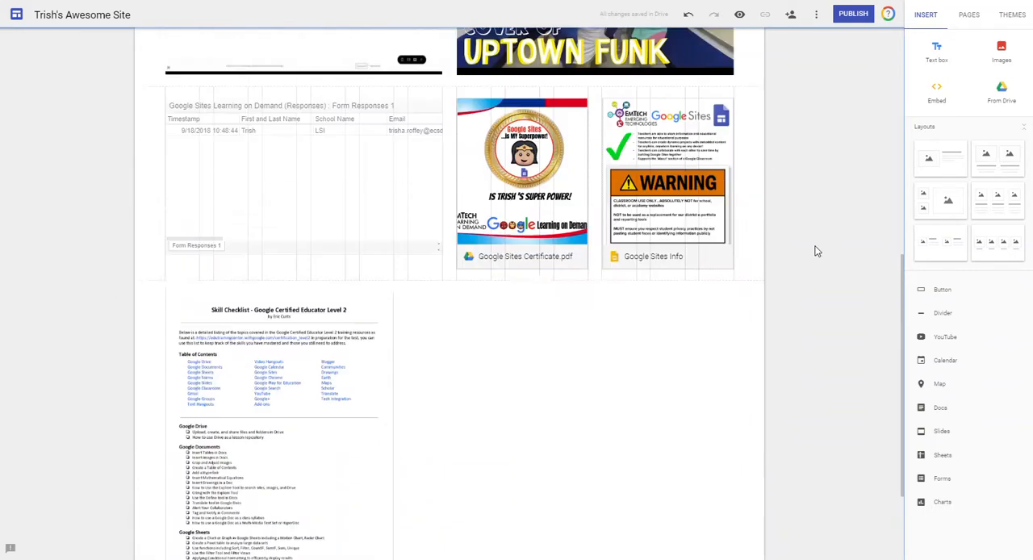
{"action": "scroll", "coordinate": [817, 251], "scroll_direction": "up", "scroll_amount": 2}
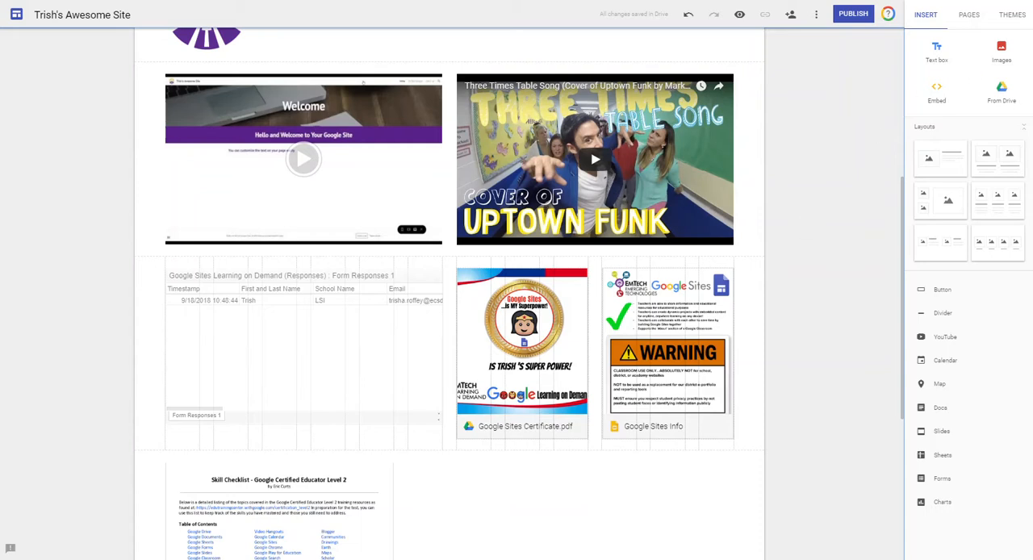
{"action": "left_click", "coordinate": [1003, 92]}
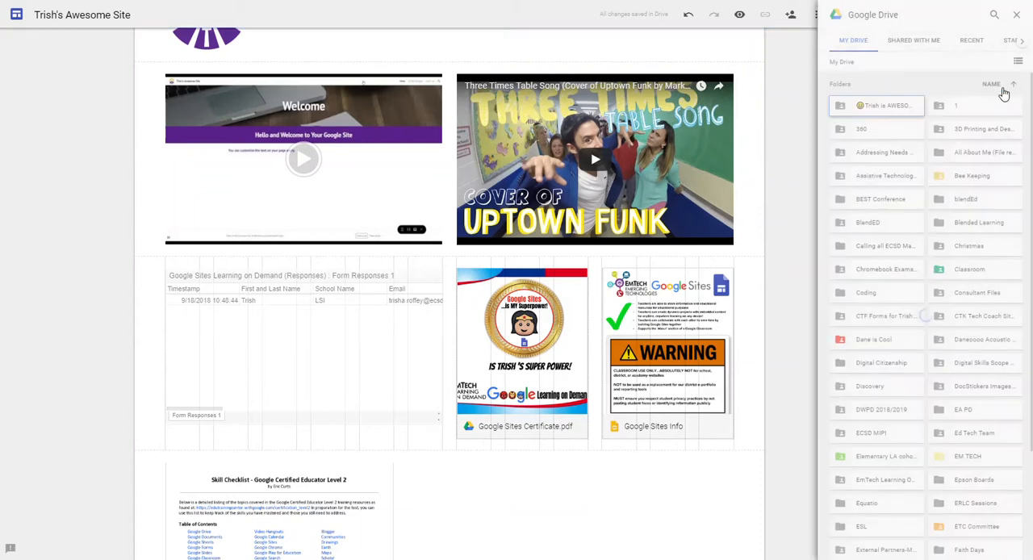
{"action": "scroll", "coordinate": [915, 201], "scroll_direction": "down", "scroll_amount": 4}
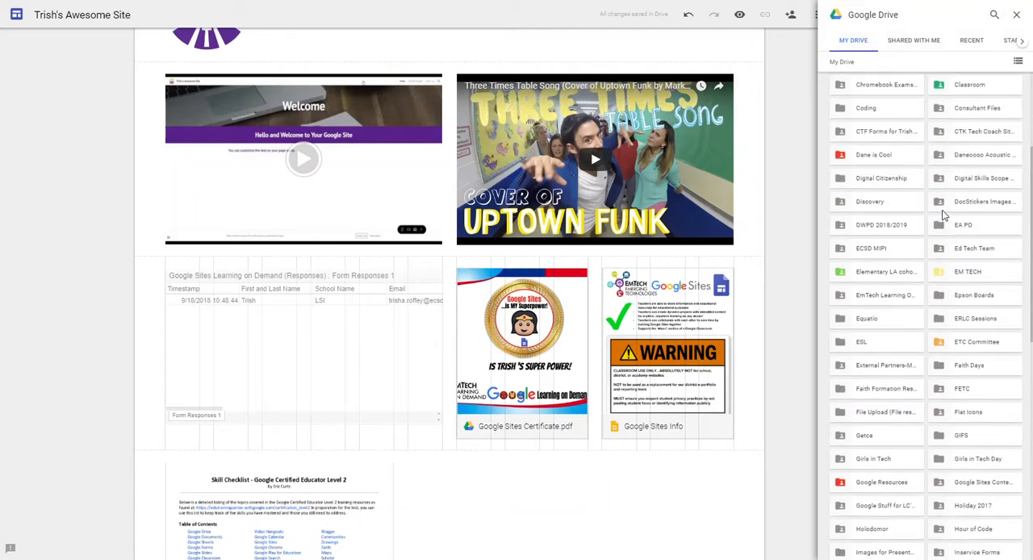
{"action": "scroll", "coordinate": [950, 206], "scroll_direction": "down", "scroll_amount": 1}
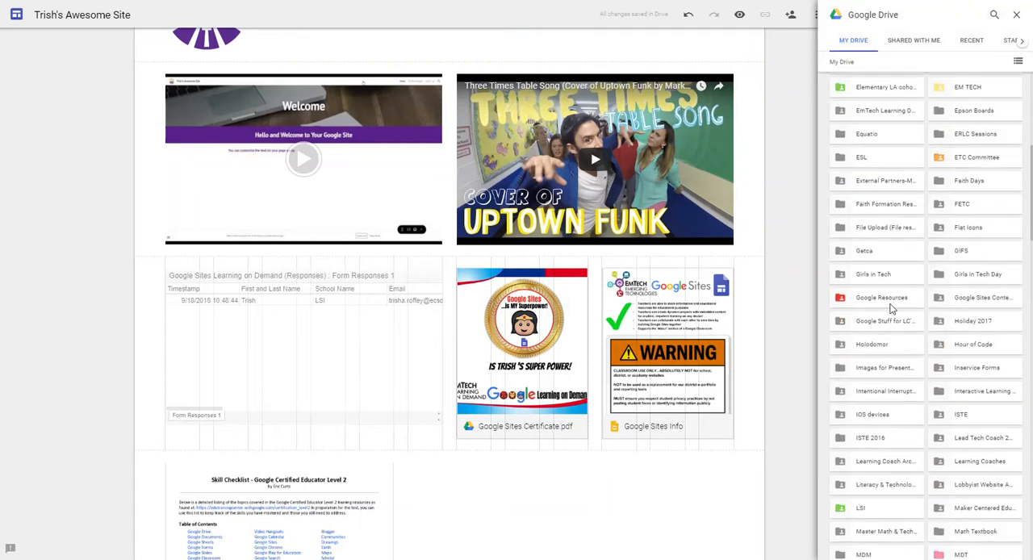
{"action": "double_click", "coordinate": [889, 304]}
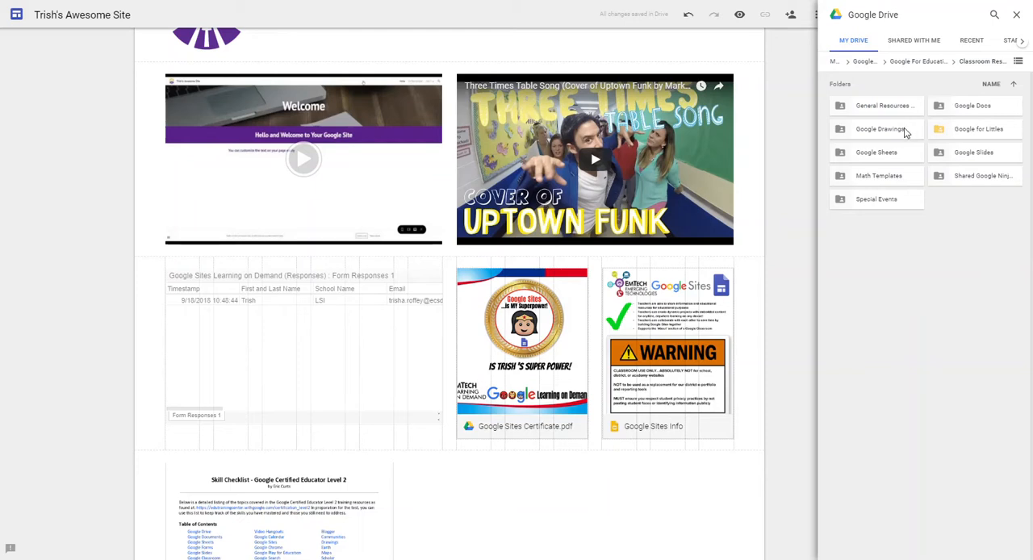
{"action": "left_click", "coordinate": [873, 131]}
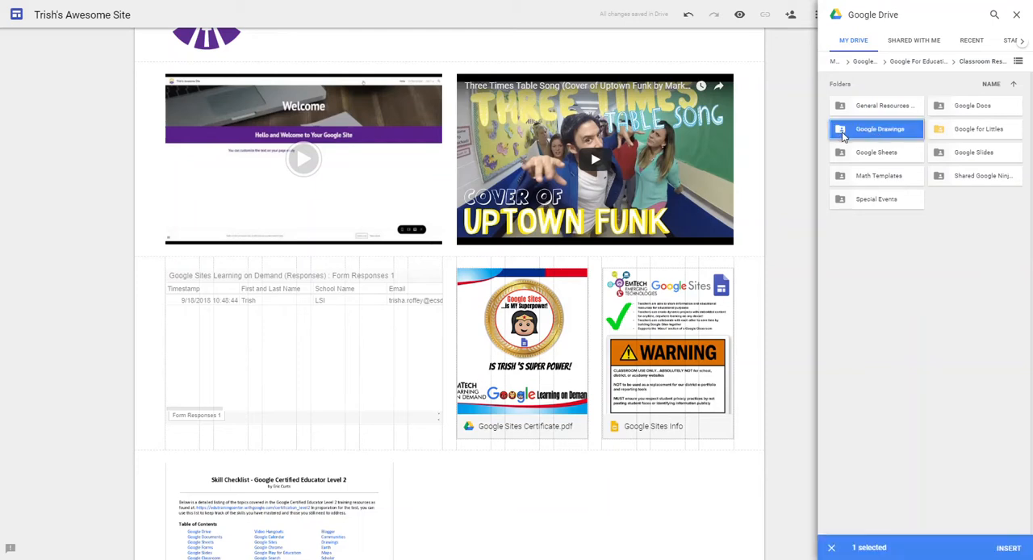
{"action": "left_click", "coordinate": [1010, 549]}
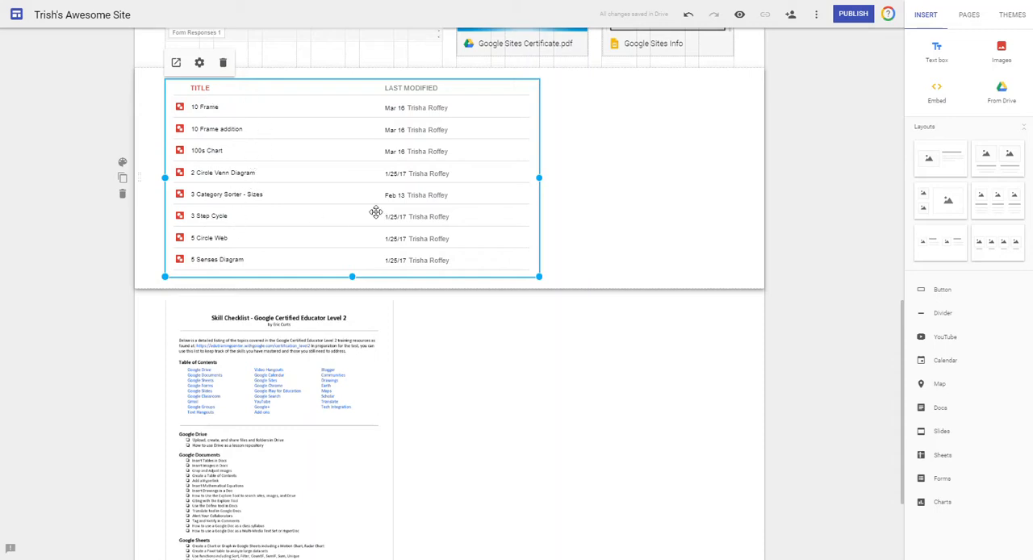
Set the embedded Google Drawings folder's view type to Grid View and enlarge it to the full content width and about twice its height.
{"action": "left_click", "coordinate": [199, 64]}
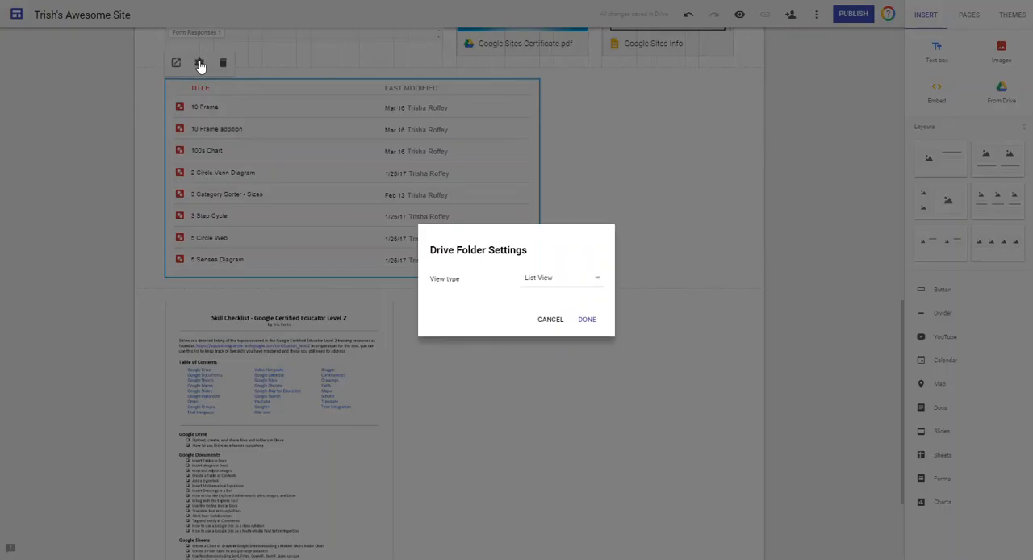
{"action": "left_click", "coordinate": [599, 282]}
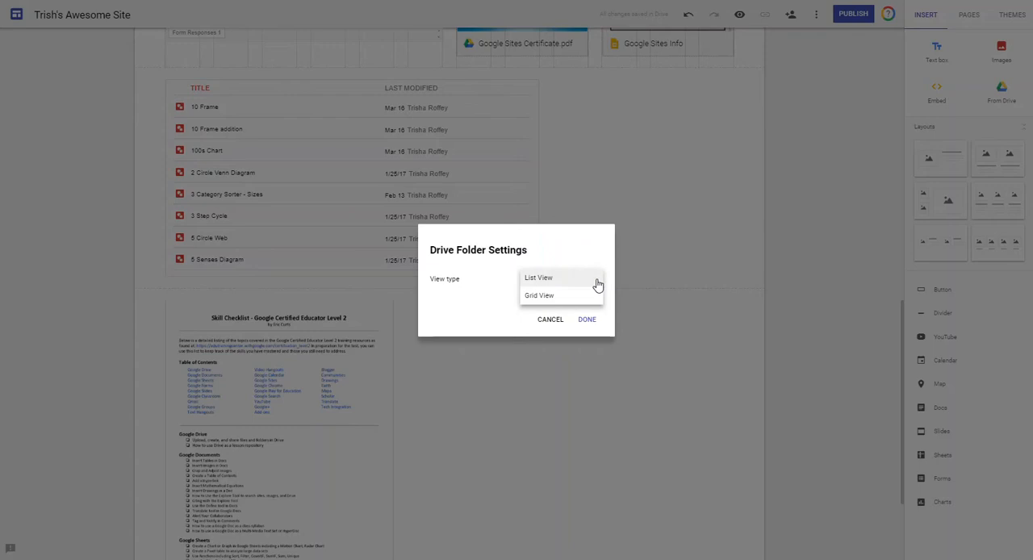
{"action": "left_click", "coordinate": [548, 297]}
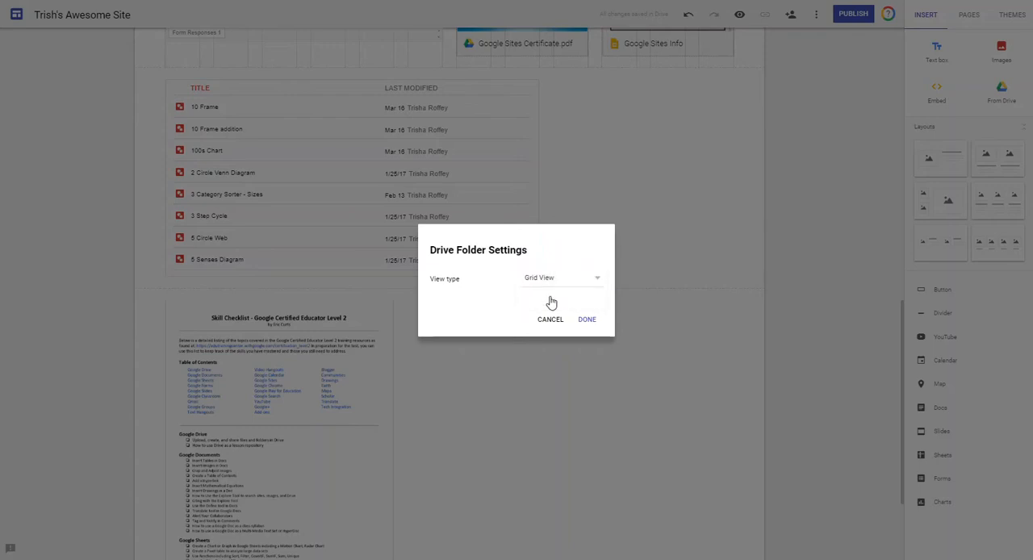
{"action": "left_click", "coordinate": [588, 321]}
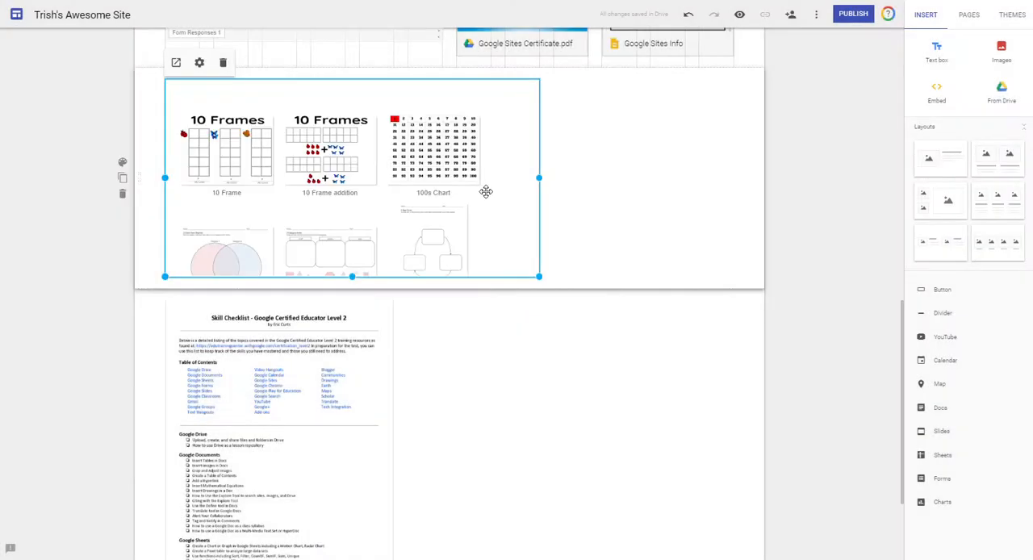
{"action": "left_click_drag", "start_coordinate": [539, 277], "coordinate": [733, 291]}
{"action": "left_click_drag", "start_coordinate": [449, 290], "coordinate": [451, 491]}
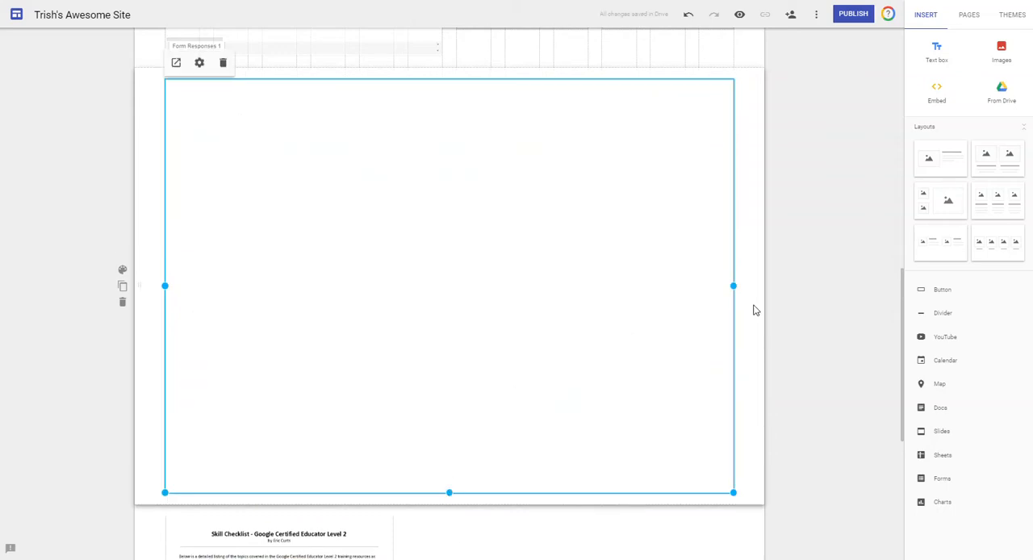
{"action": "scroll", "coordinate": [501, 219], "scroll_direction": "up", "scroll_amount": 3}
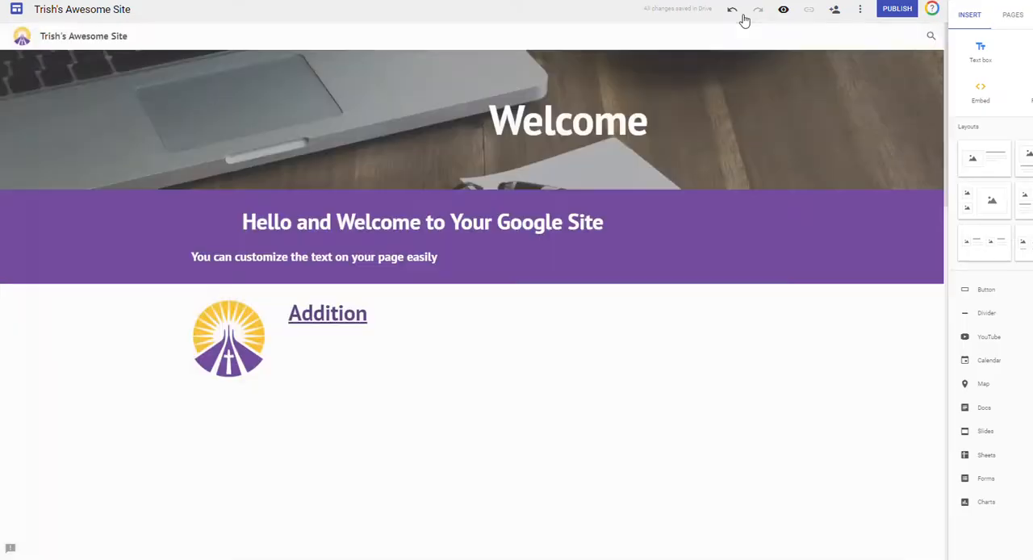
Preview the site and examine the embedded Google Drawings folder on the home page.
{"action": "left_click", "coordinate": [783, 8]}
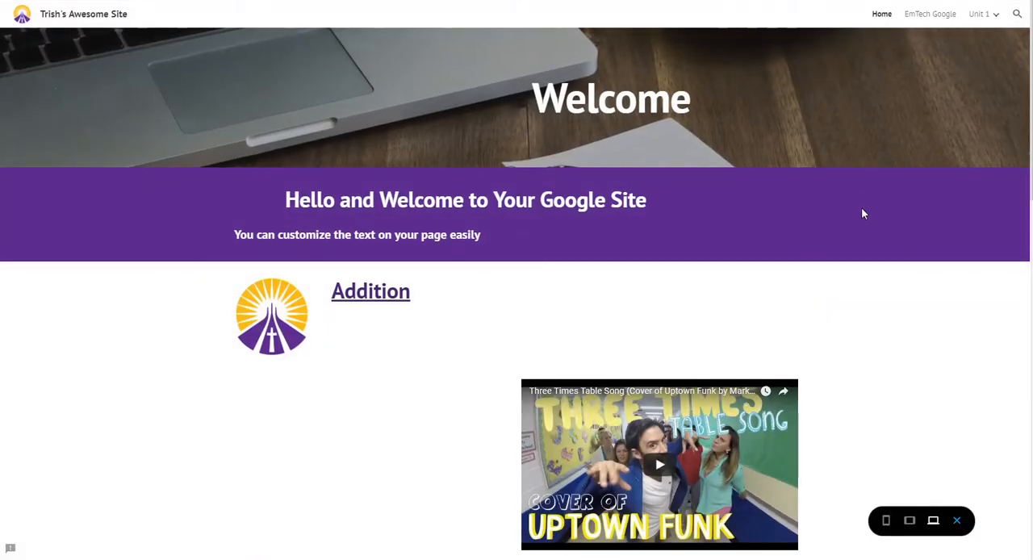
{"action": "scroll", "coordinate": [868, 204], "scroll_direction": "down", "scroll_amount": 3}
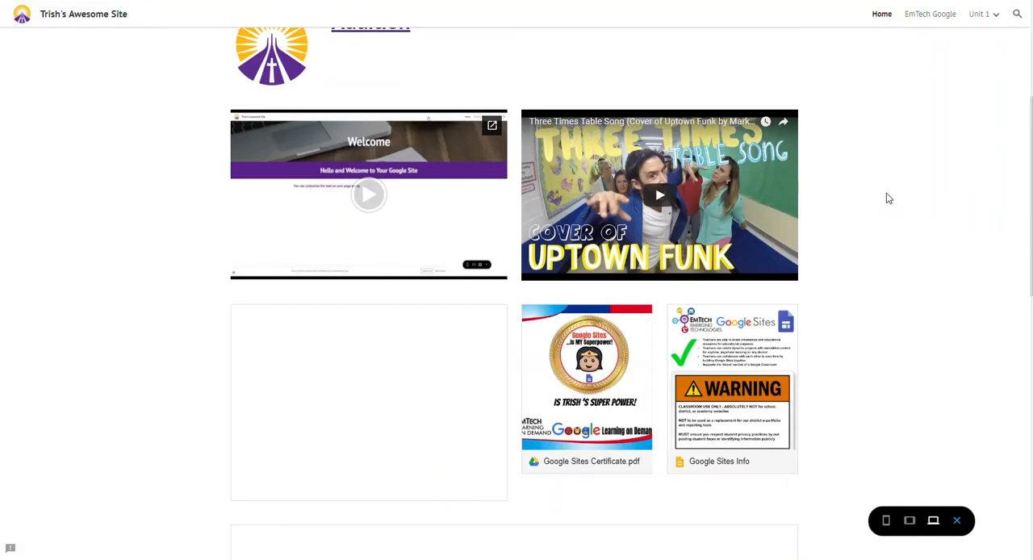
{"action": "scroll", "coordinate": [888, 198], "scroll_direction": "down", "scroll_amount": 5}
{"action": "scroll", "coordinate": [313, 187], "scroll_direction": "down", "scroll_amount": 1}
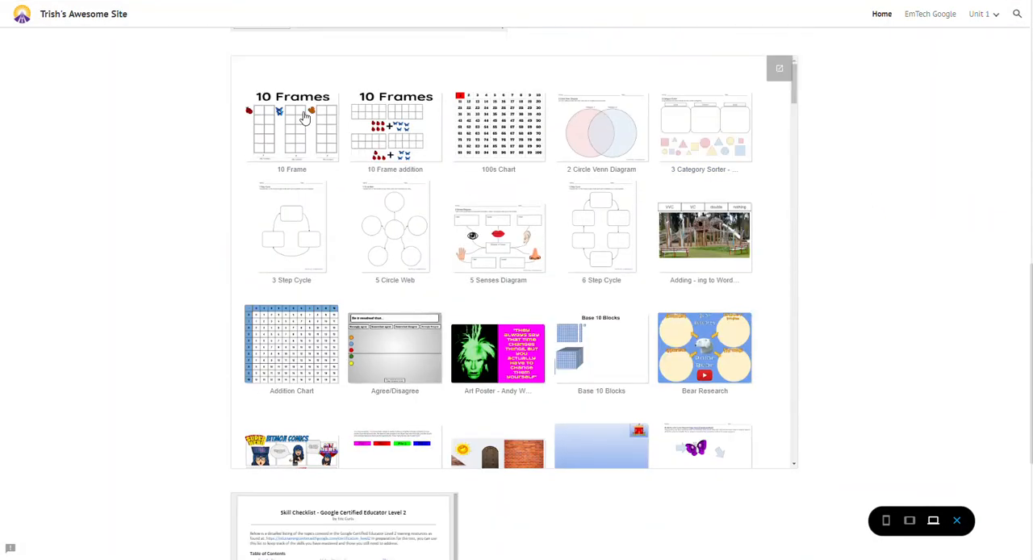